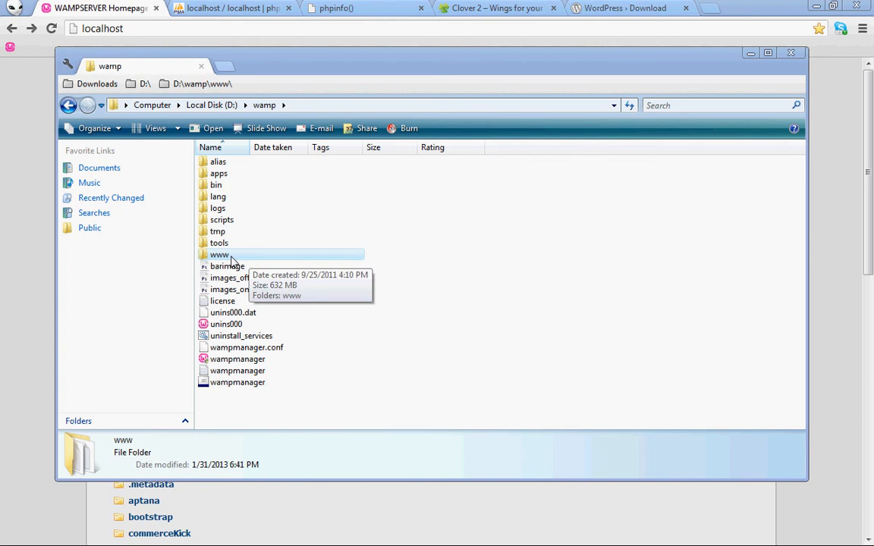
# Open D:\wamp\www in Explorer, then its wp folder holding the wordpress-3.5.1 zip
pyautogui.doubleClick(230, 257)
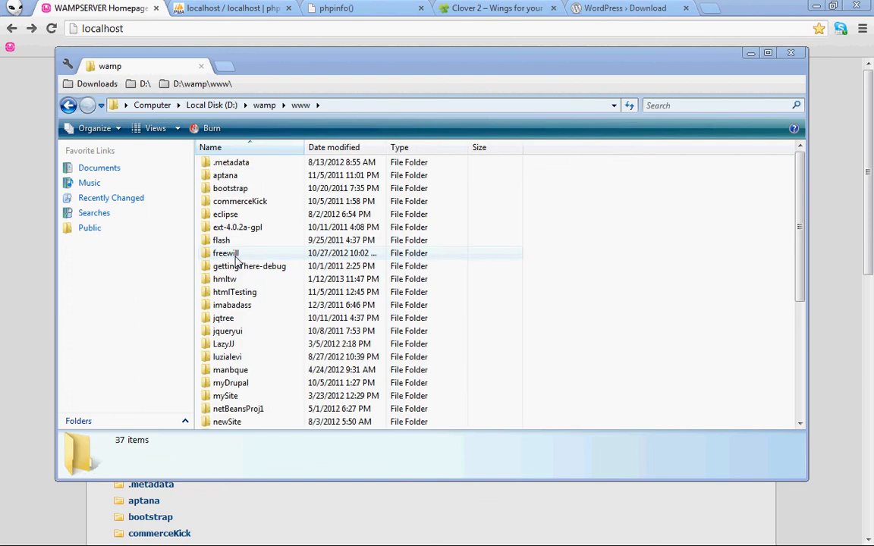
pyautogui.scroll(-6, 286, 235)
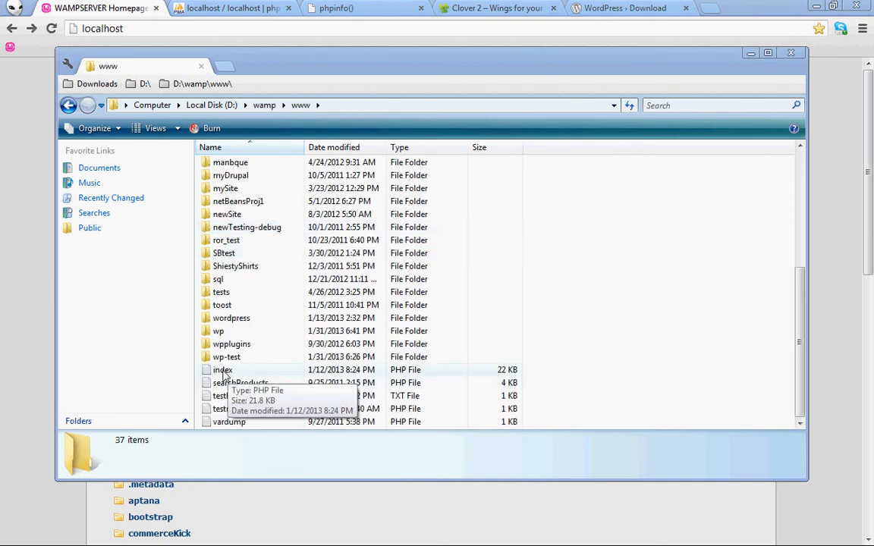
pyautogui.click(103, 4)
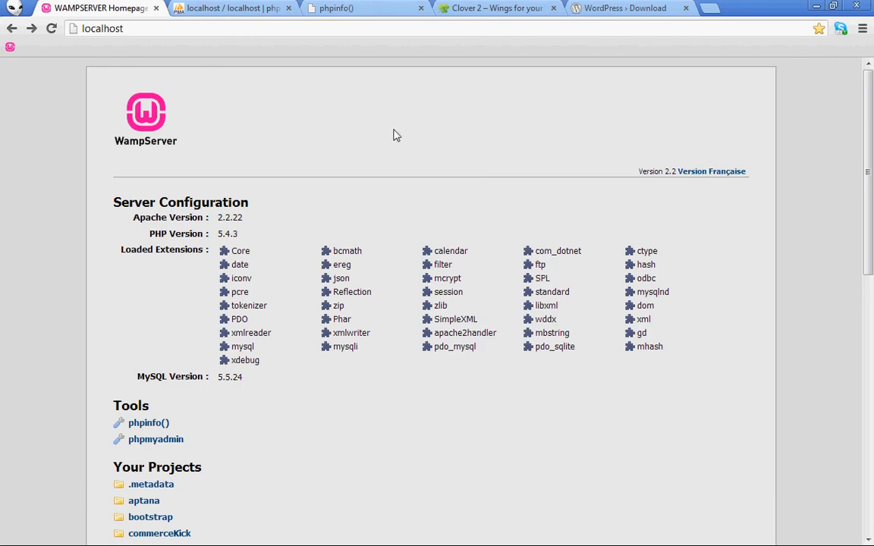
pyautogui.hotkey('alt', 'Tab')
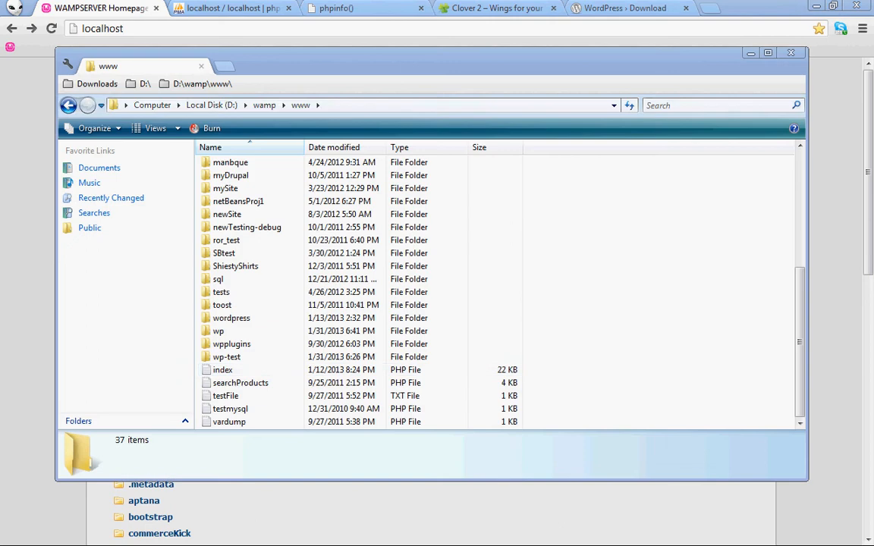
pyautogui.scroll(5, 256, 349)
pyautogui.scroll(-5, 424, 370)
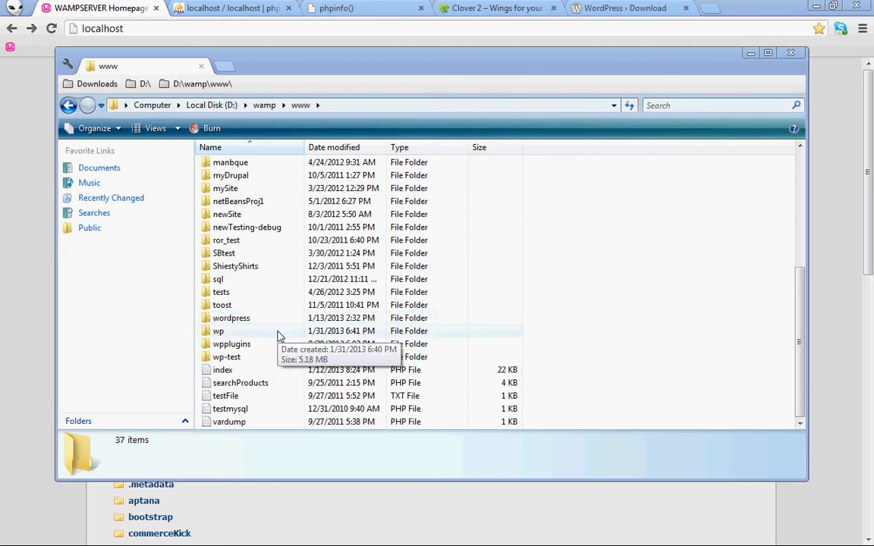
pyautogui.doubleClick(230, 338)
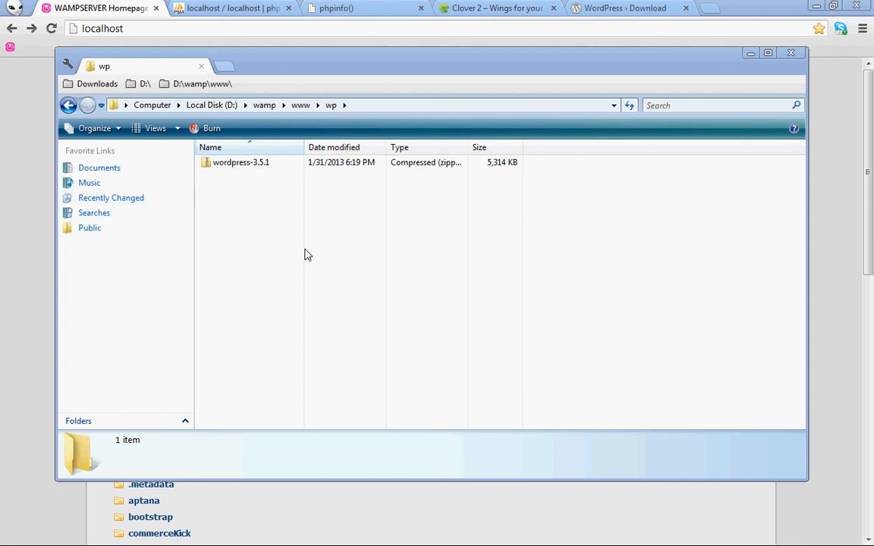
# Open the wp project under Your Projects on the WampServer localhost homepage
pyautogui.click(144, 6)
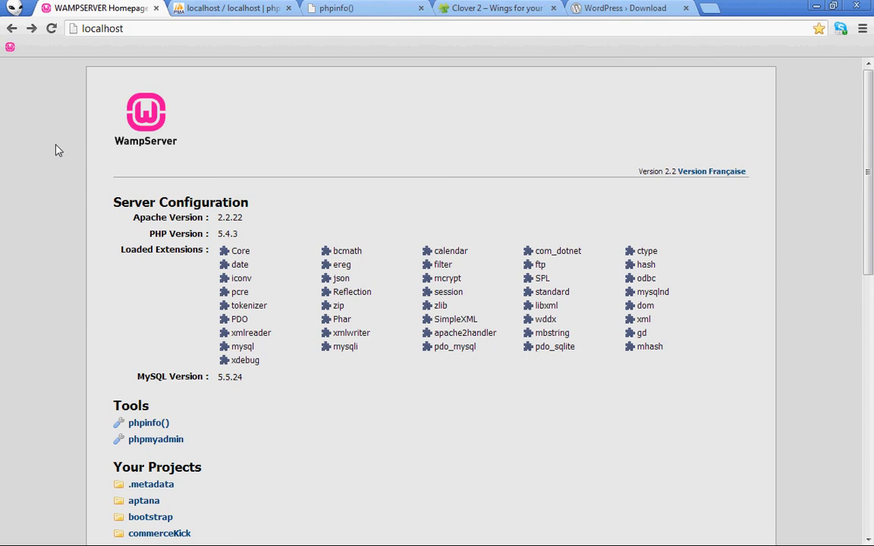
pyautogui.scroll(-8, 59, 152)
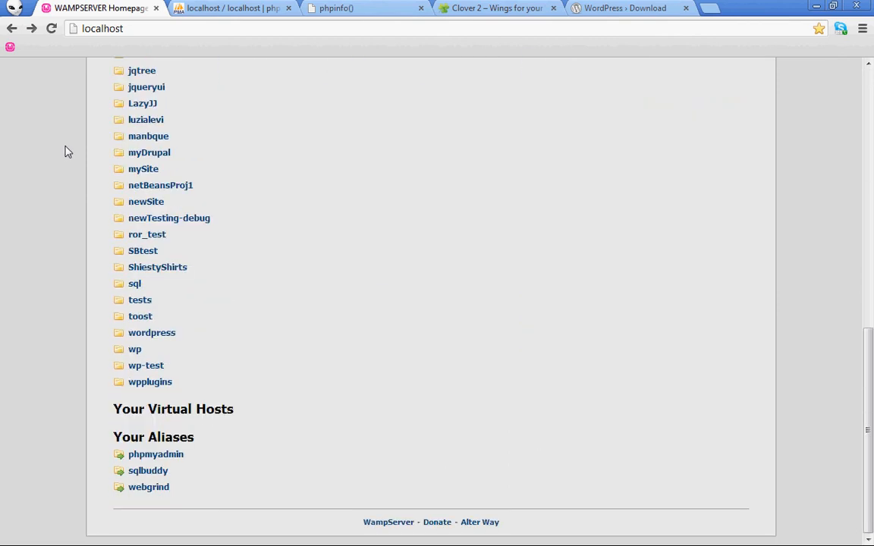
pyautogui.scroll(2, 65, 152)
pyautogui.scroll(1, 64, 156)
pyautogui.scroll(-3, 67, 164)
pyautogui.click(135, 351)
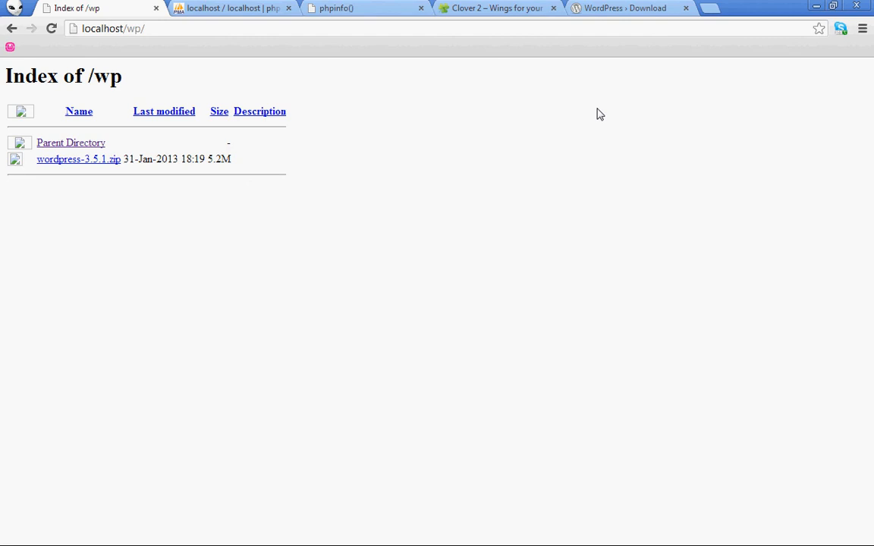
# Check the WordPress 3.5.1 download page in Chrome, then return to the Explorer wp window
pyautogui.click(609, 10)
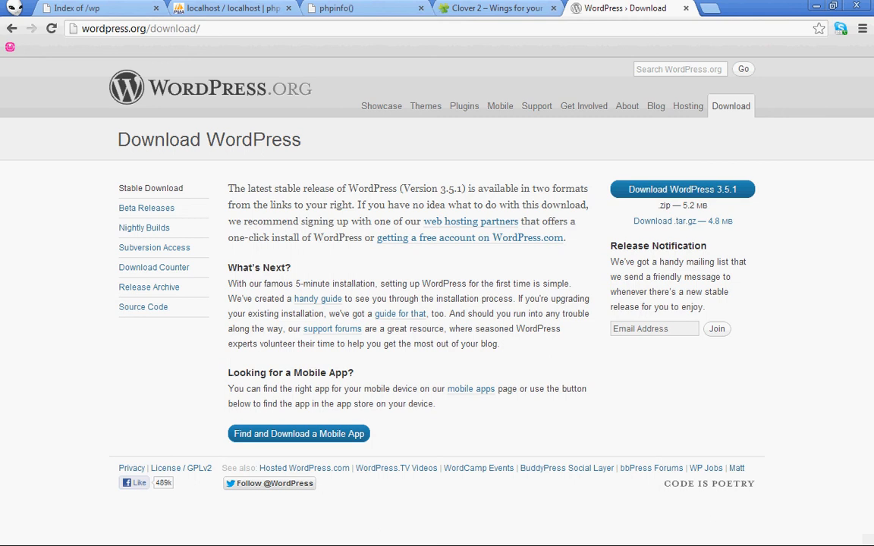
pyautogui.hotkey('alt', 'Tab')
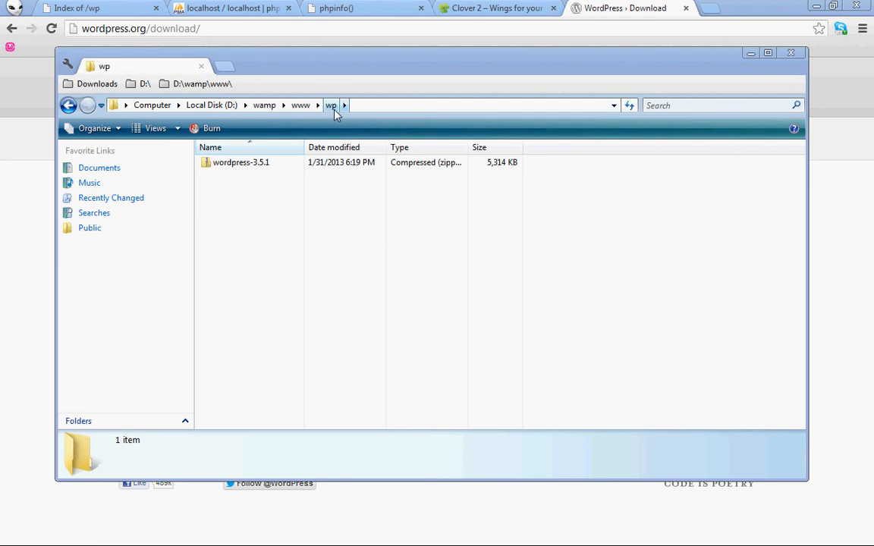
# Extract wordpress-3.5.1.zip into D:\wamp\www\wp, dropping the wordpress-3.5.1 subfolder from the destination
pyautogui.rightClick(238, 168)
pyautogui.click(282, 210)
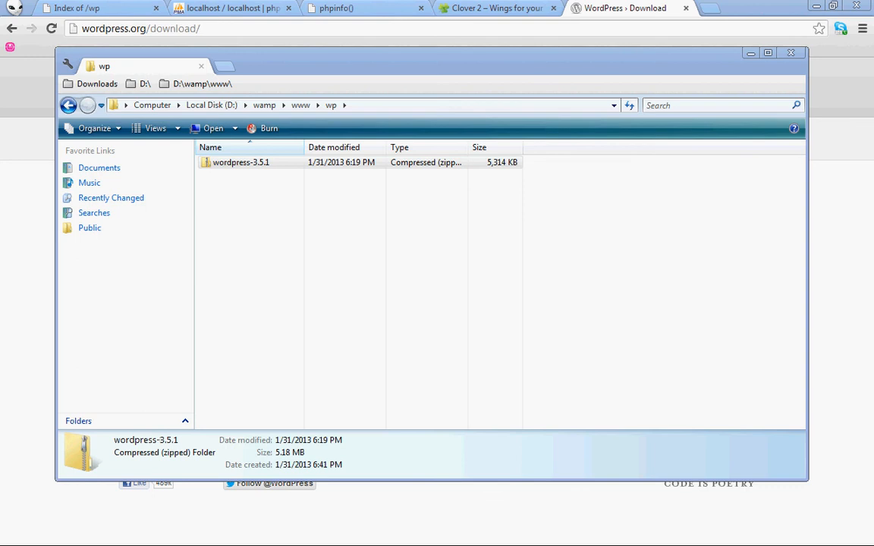
pyautogui.moveTo(209, 258); pyautogui.dragTo(436, 152)
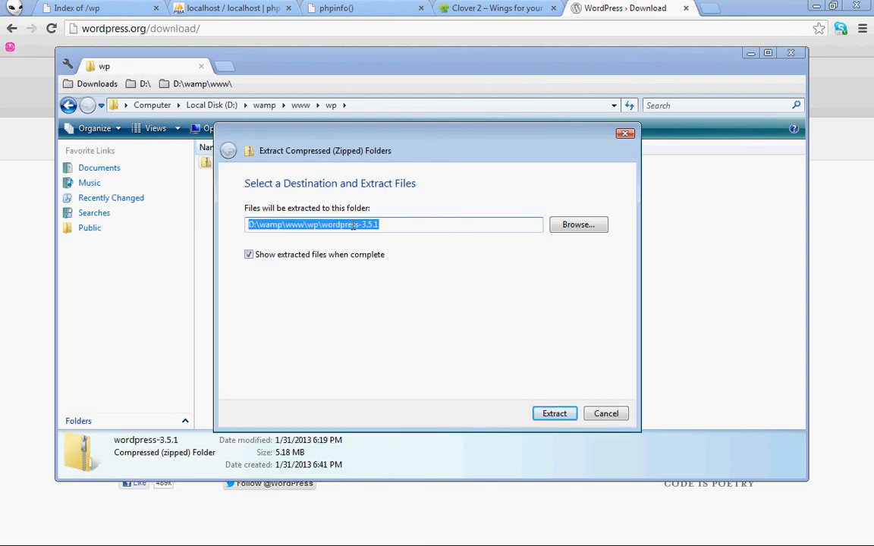
pyautogui.click(325, 225)
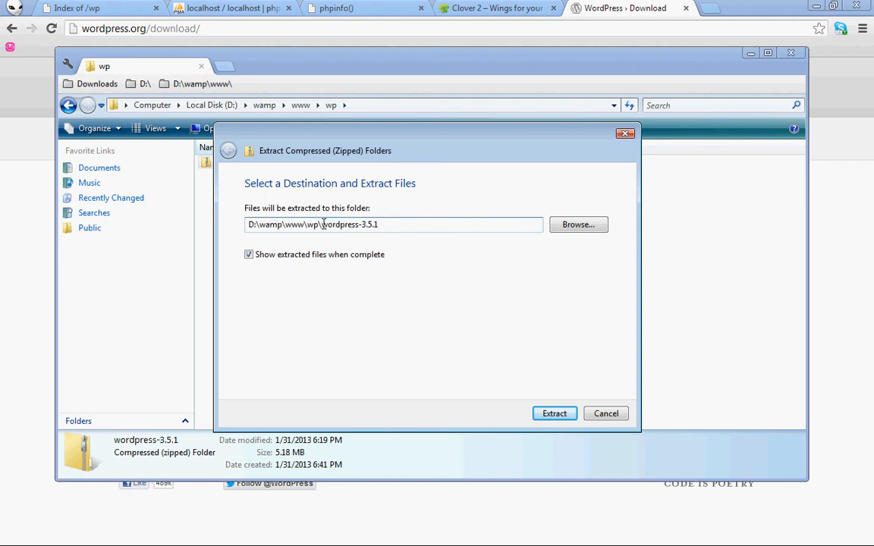
pyautogui.moveTo(322, 224); pyautogui.dragTo(403, 226)
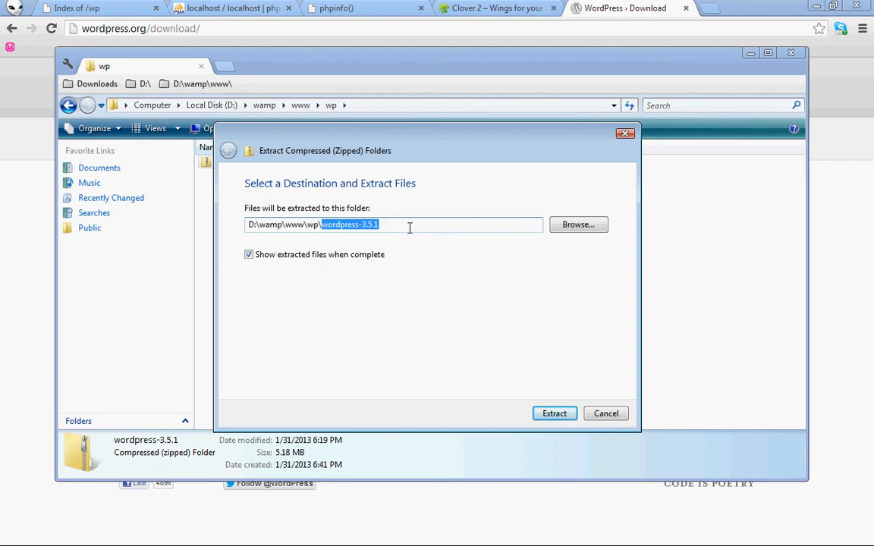
pyautogui.press('BackSpace')
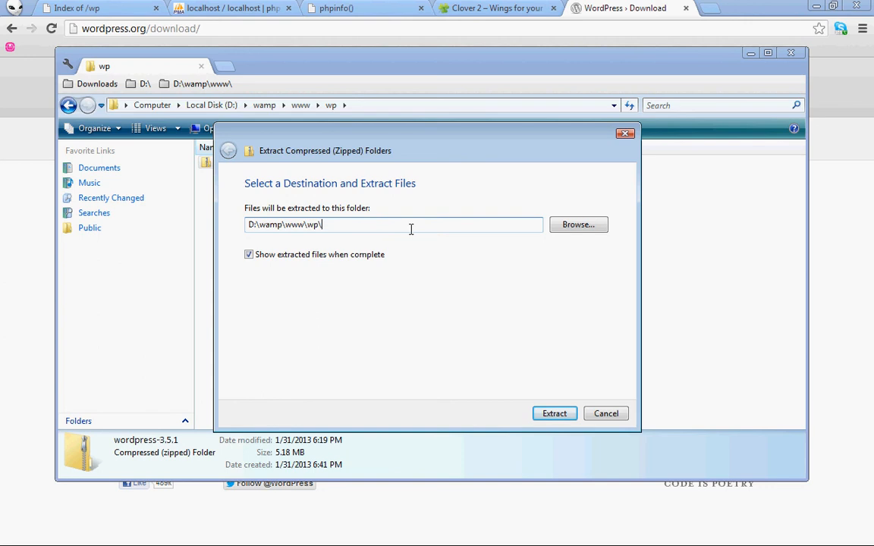
pyautogui.click(554, 414)
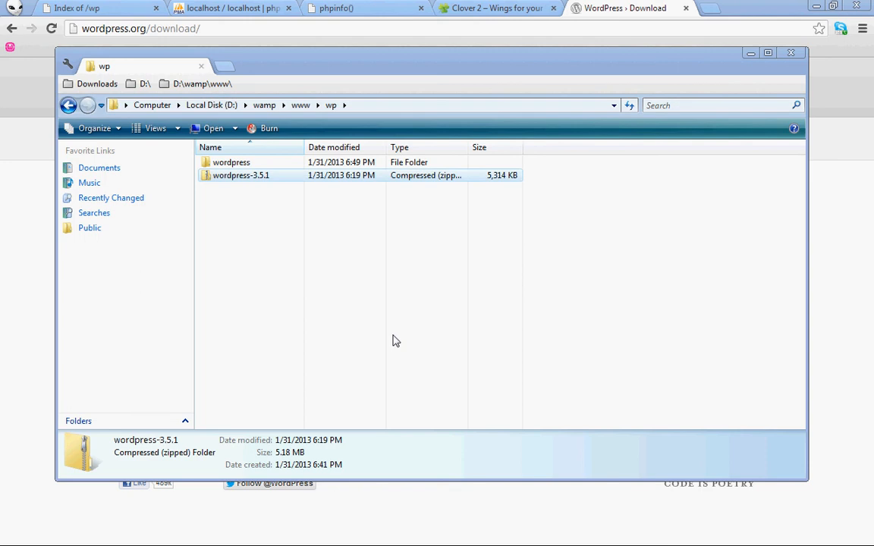
# Move all 19 WordPress files from the extracted wordpress folder up into the wp folder
pyautogui.click(235, 167)
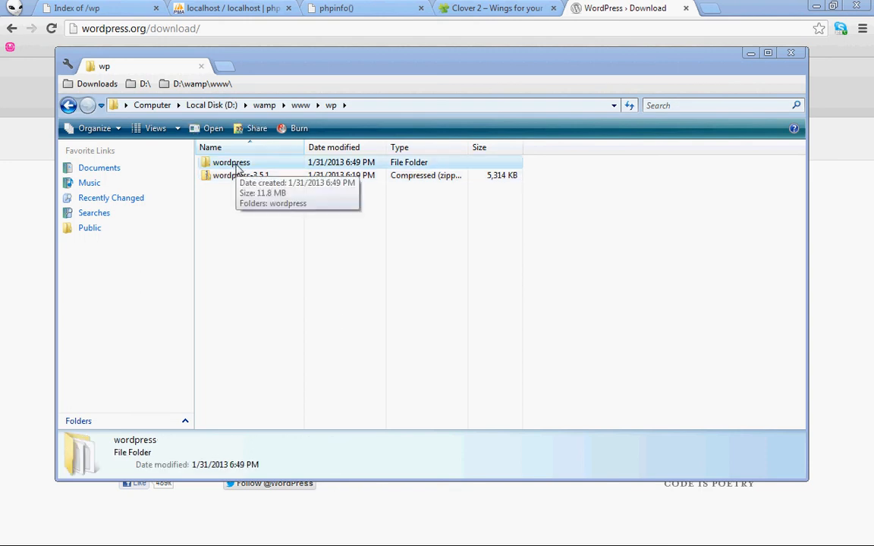
pyautogui.doubleClick(238, 168)
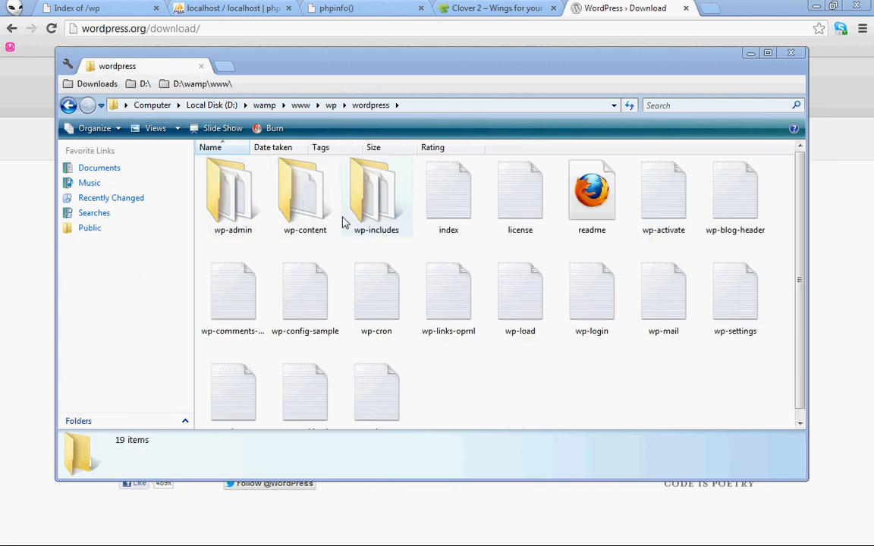
pyautogui.scroll(-1, 303, 198)
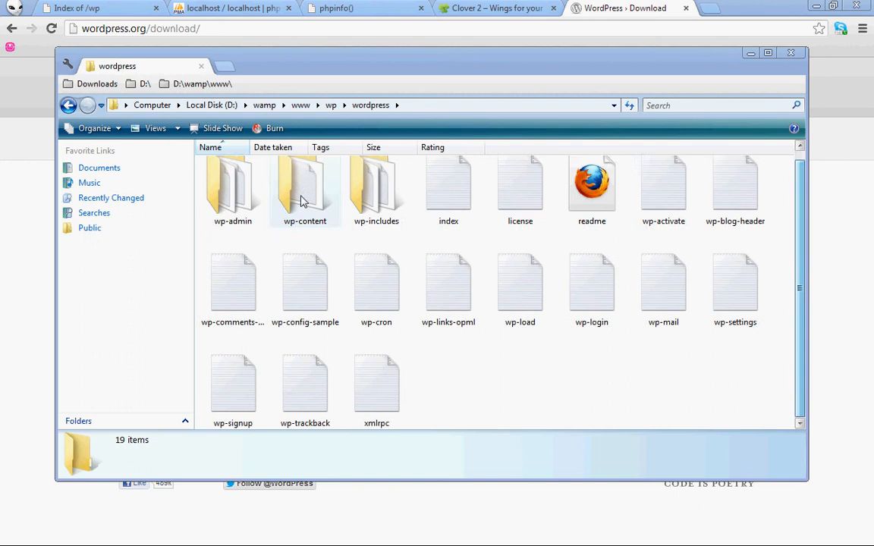
pyautogui.click(156, 129)
pyautogui.click(156, 129)
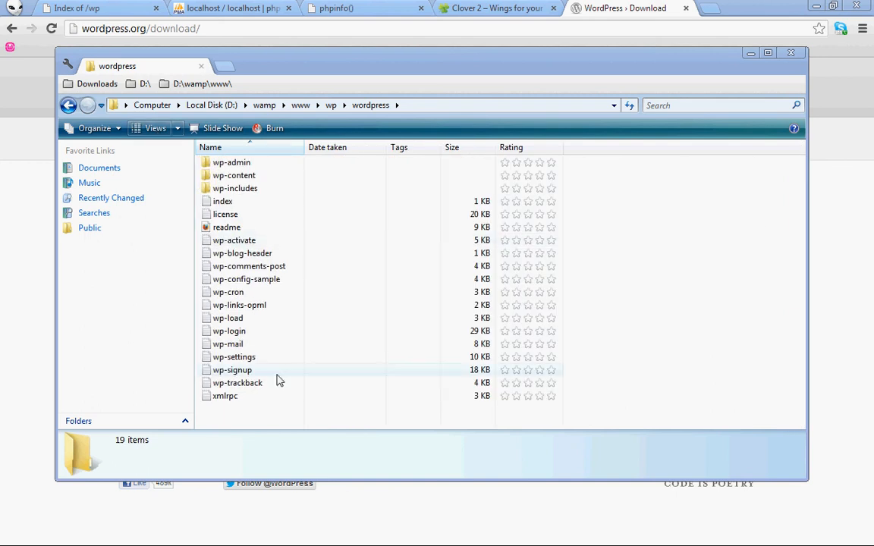
pyautogui.moveTo(264, 409); pyautogui.dragTo(201, 164)
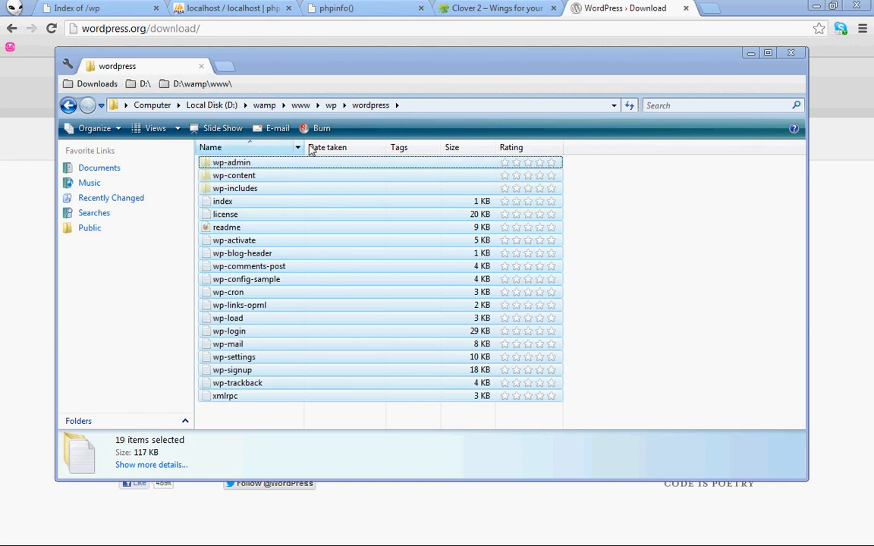
pyautogui.click(332, 105)
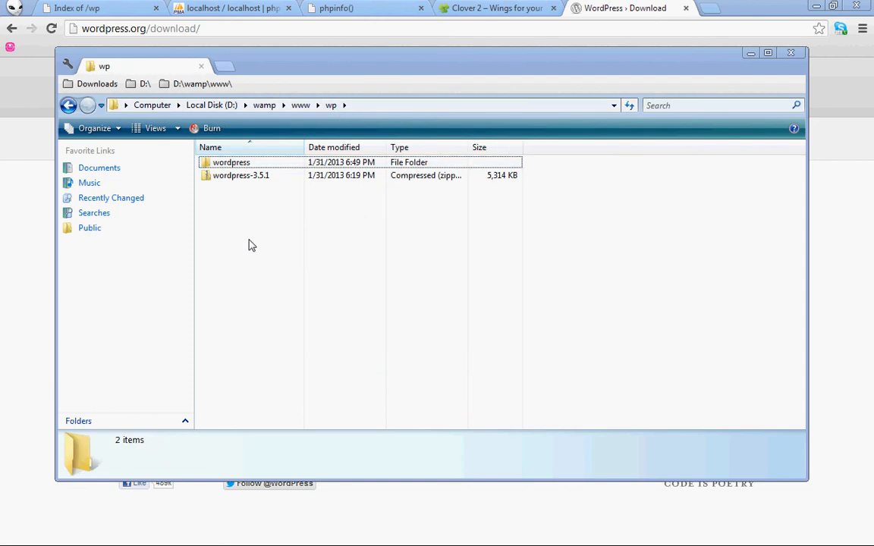
pyautogui.hotkey('ctrl', 'v')
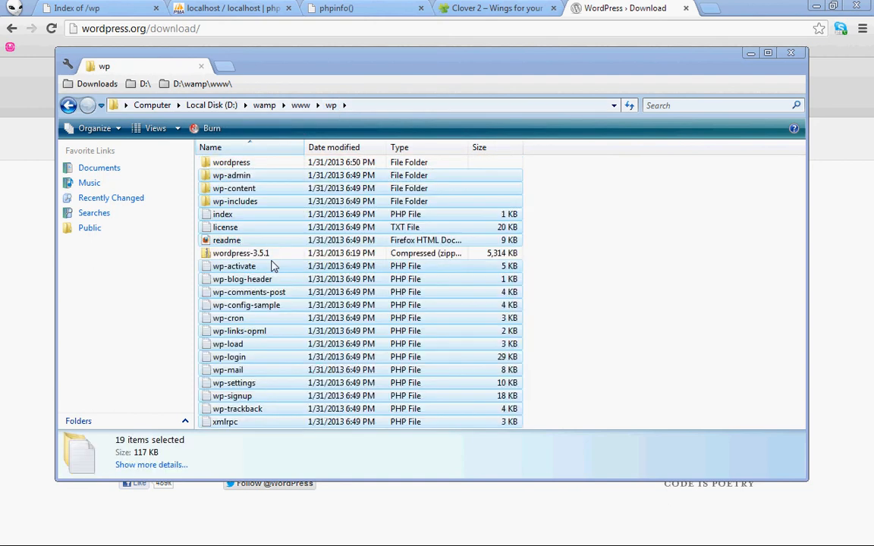
# Select the empty wordpress folder and the wordpress-3.5.1 zip and delete them
pyautogui.click(247, 253)
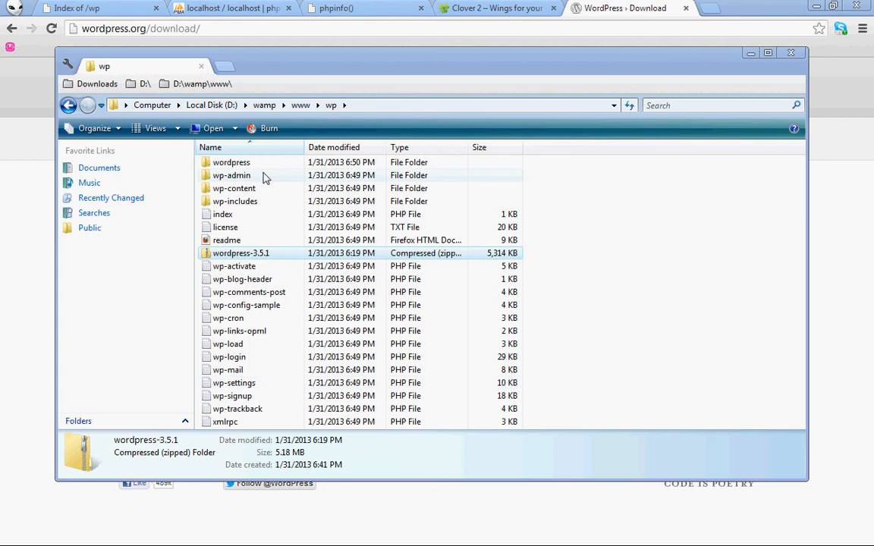
pyautogui.keyDown('ctrl'); pyautogui.click(242, 164); pyautogui.keyUp('ctrl')
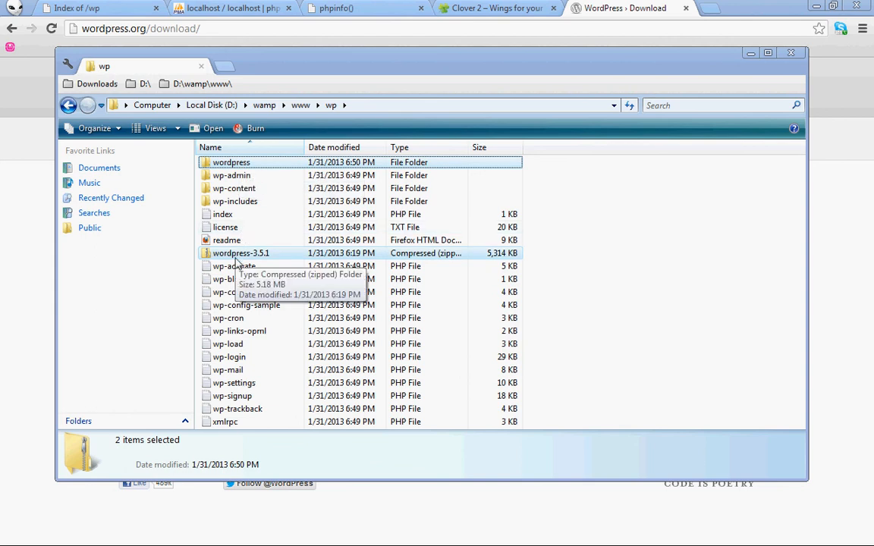
pyautogui.press('Delete')
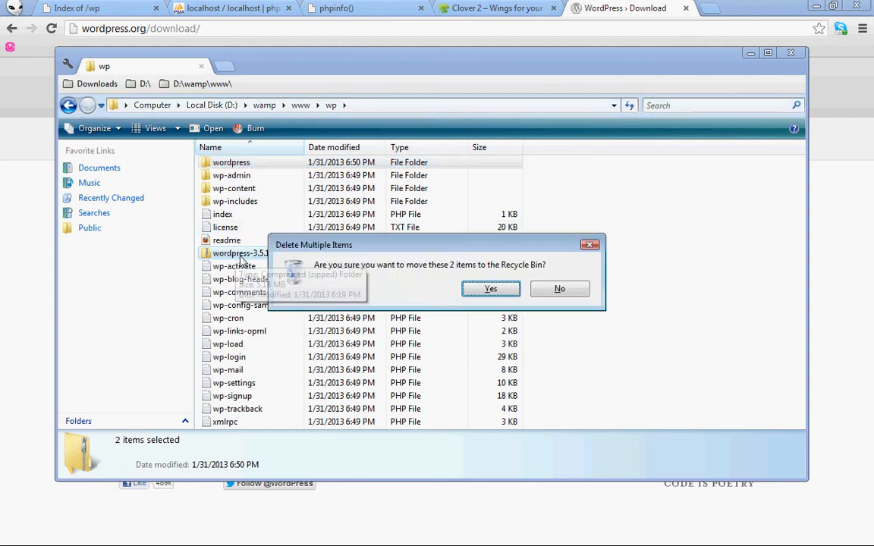
# Confirm recycling the wordpress folder and zip in the Delete Multiple Items dialog
pyautogui.press('Return')
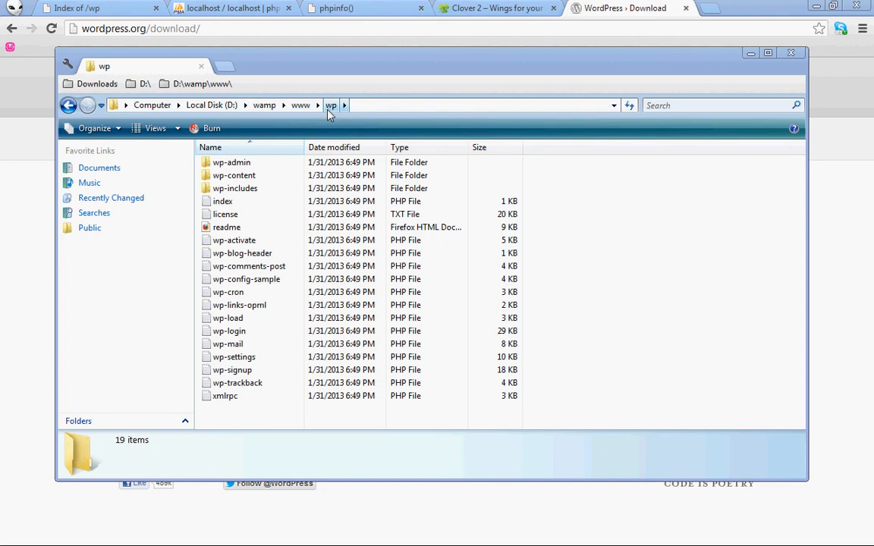
# Reload localhost/wp in Chrome to bring up the missing wp-config.php notice
pyautogui.click(604, 7)
pyautogui.click(119, 7)
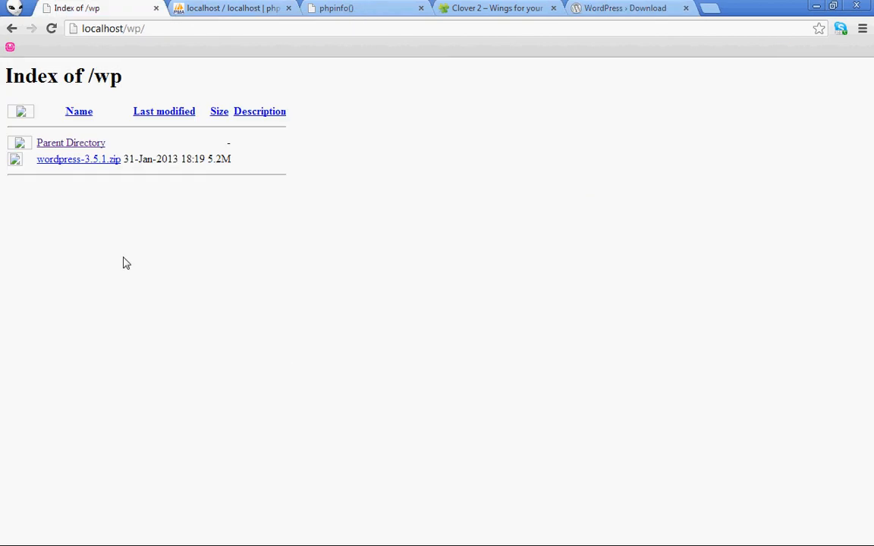
pyautogui.press('F5')
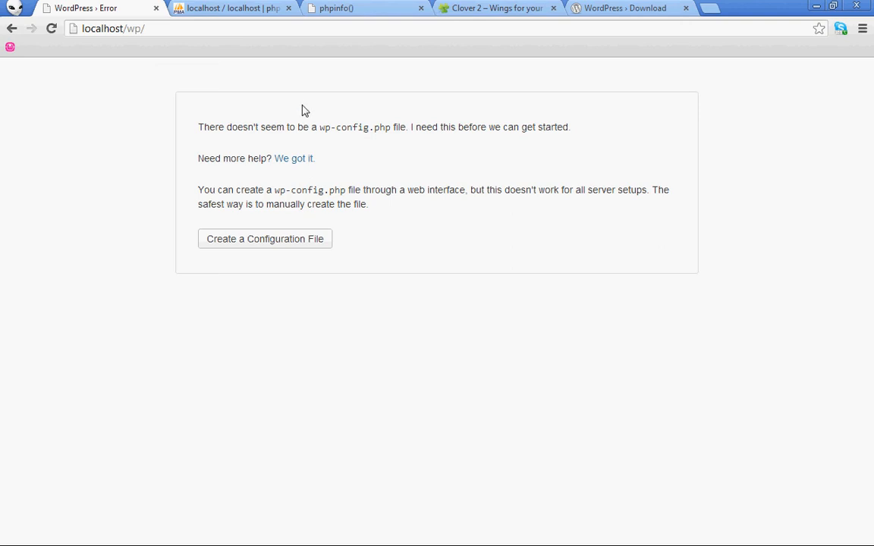
pyautogui.moveTo(226, 127); pyautogui.dragTo(421, 127)
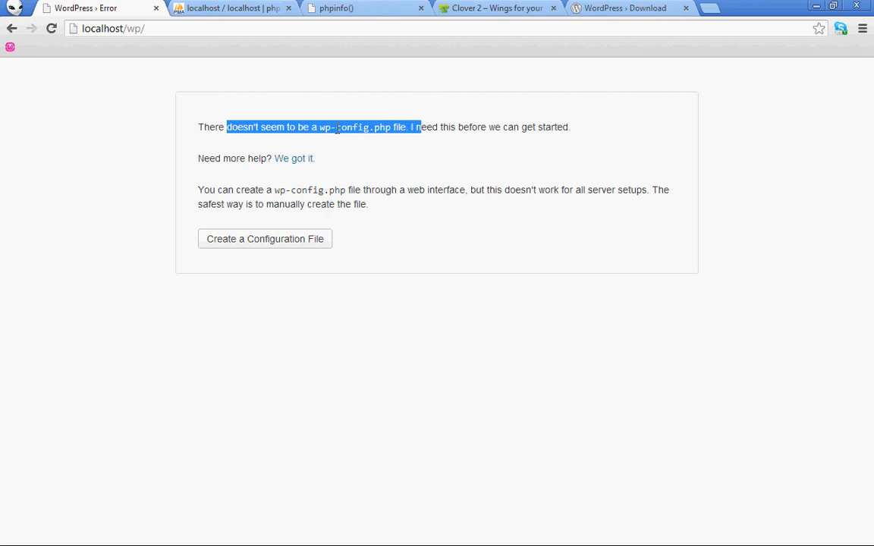
pyautogui.click(414, 140)
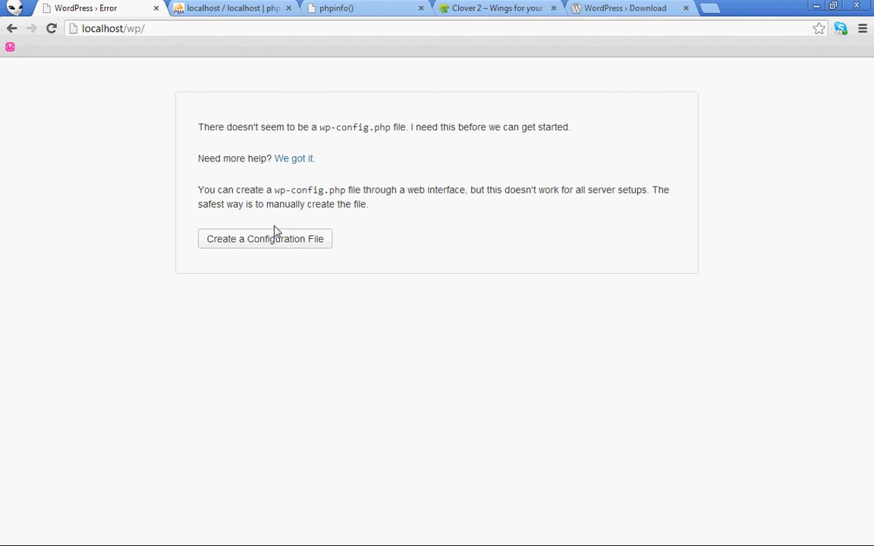
# Reach the setup-config page listing five database details, then go to the WampServer localhost homepage
pyautogui.click(230, 243)
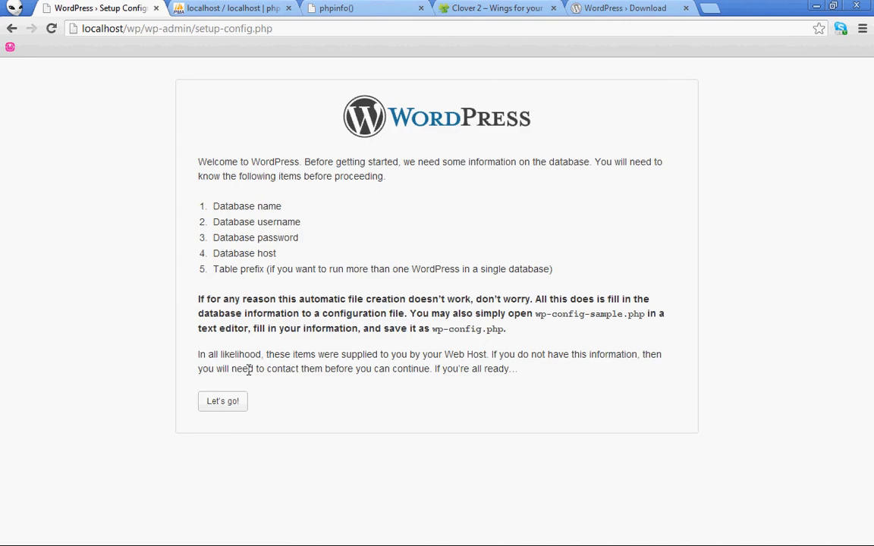
pyautogui.moveTo(197, 160); pyautogui.dragTo(556, 382)
pyautogui.click(557, 363)
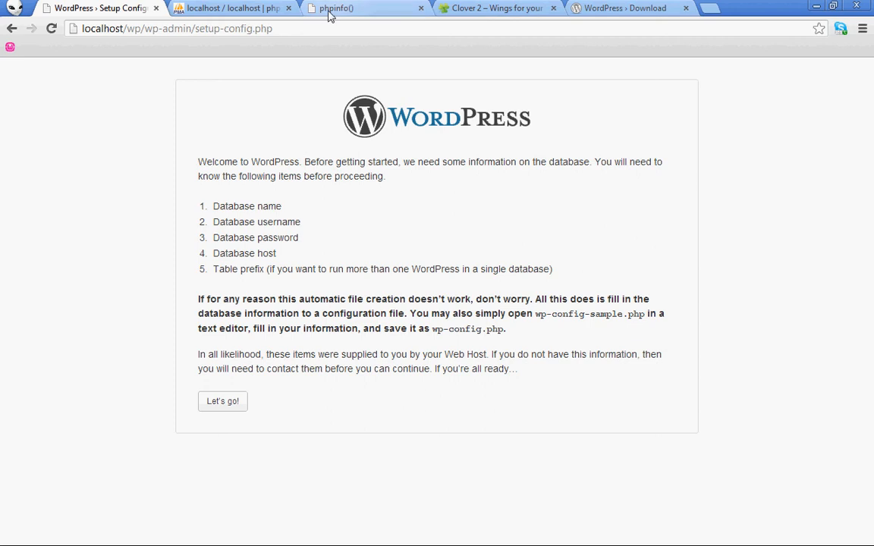
pyautogui.click(238, 6)
pyautogui.click(10, 47)
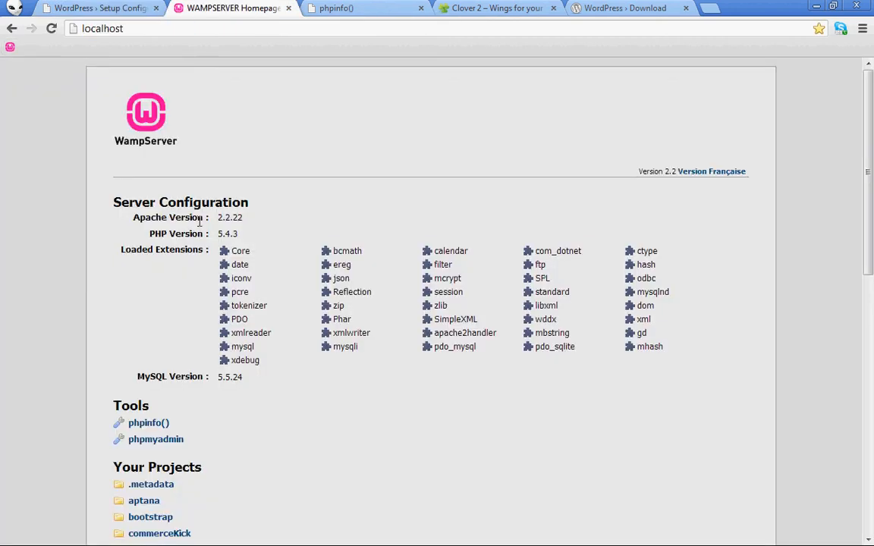
# Open phpMyAdmin from the homepage's Tools section and view its list of 16 databases
pyautogui.scroll(-1, 171, 433)
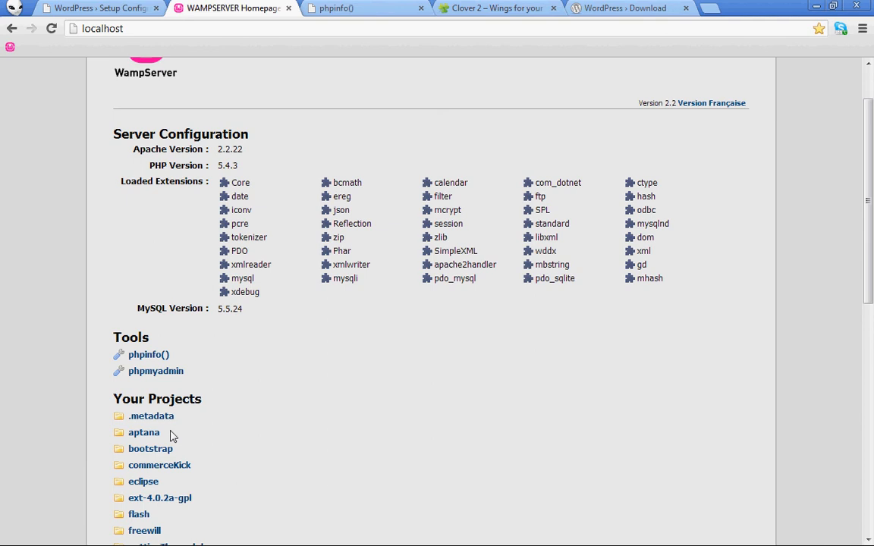
pyautogui.click(154, 373)
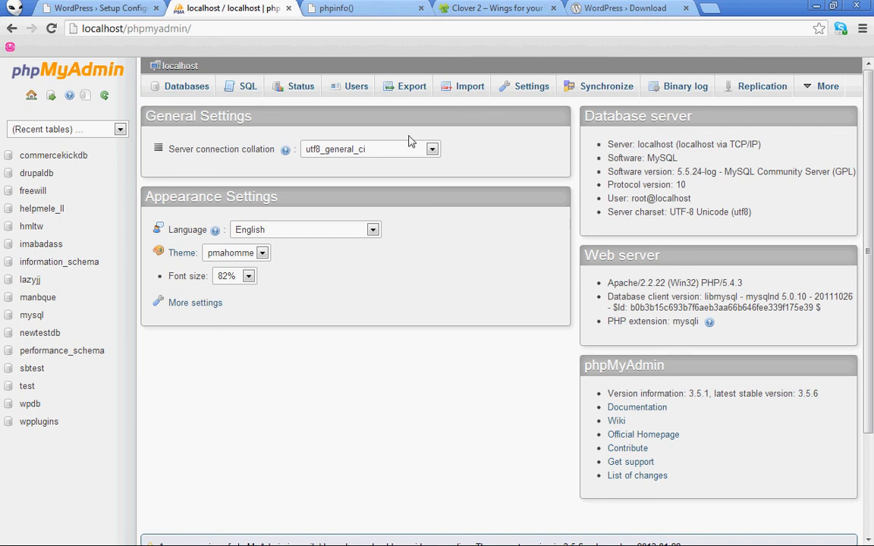
pyautogui.click(187, 89)
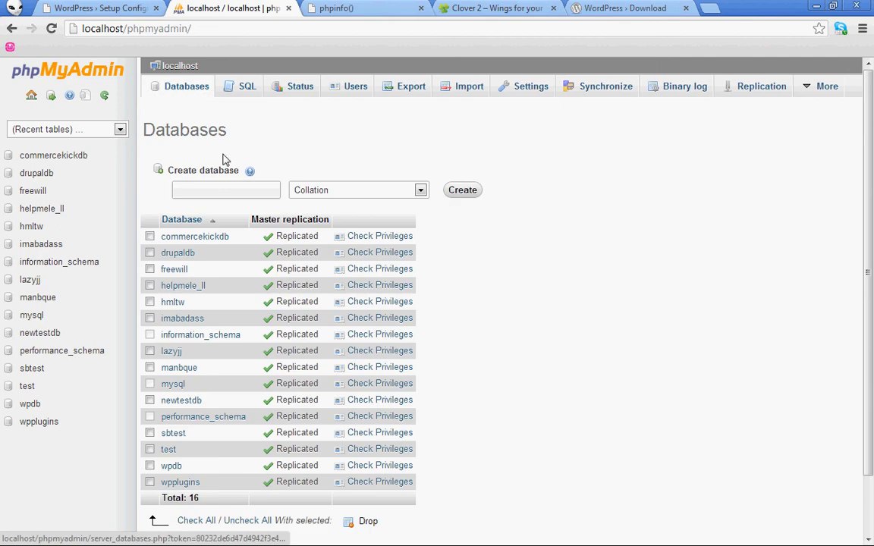
# Create a database named wp and open its empty Structure page from the sidebar
pyautogui.click(217, 192)
pyautogui.write('wp')
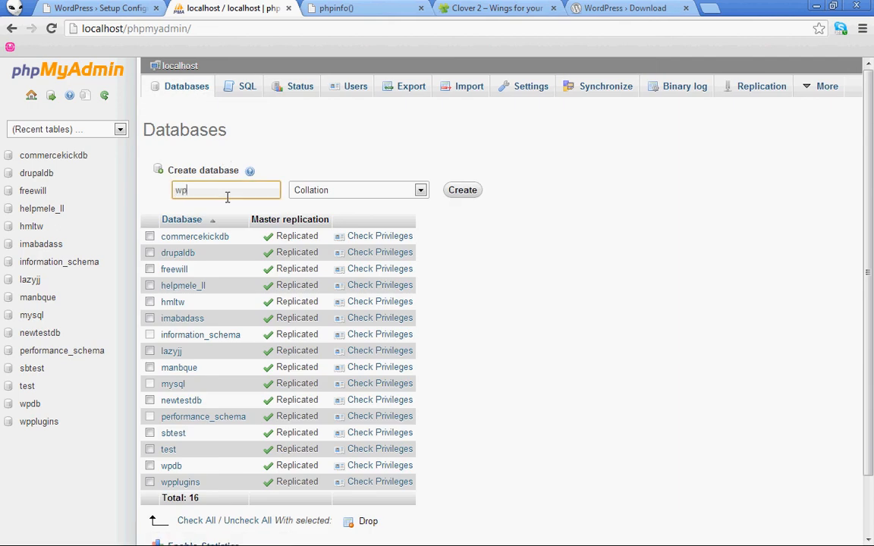
pyautogui.click(461, 193)
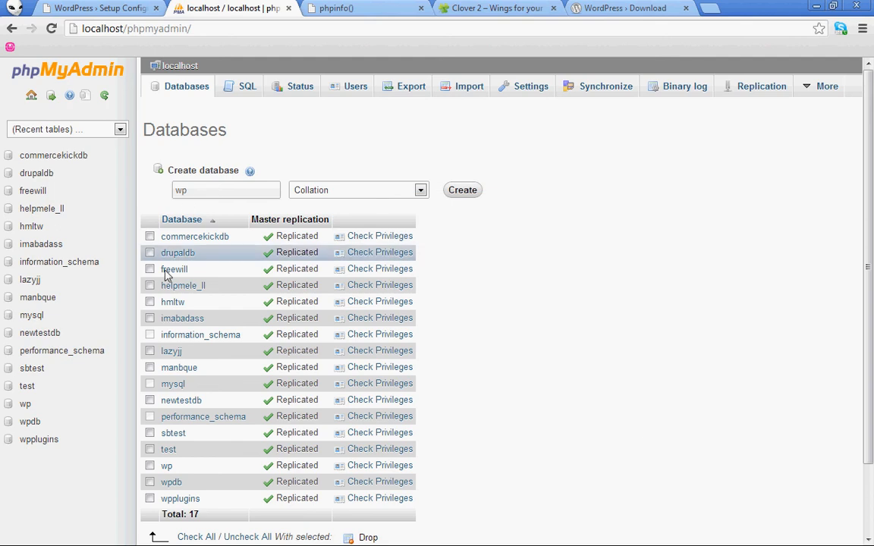
pyautogui.click(28, 409)
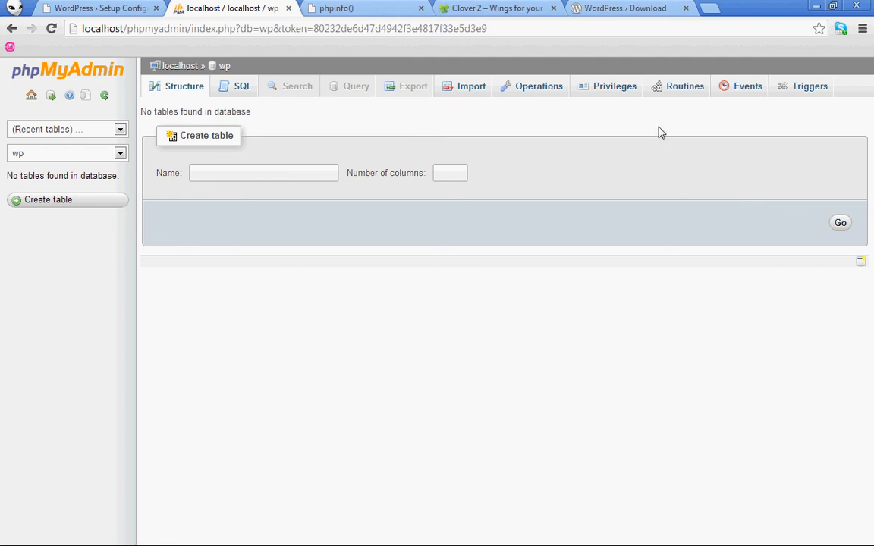
# Show the wp database's Privileges page and open the Add user form
pyautogui.click(606, 90)
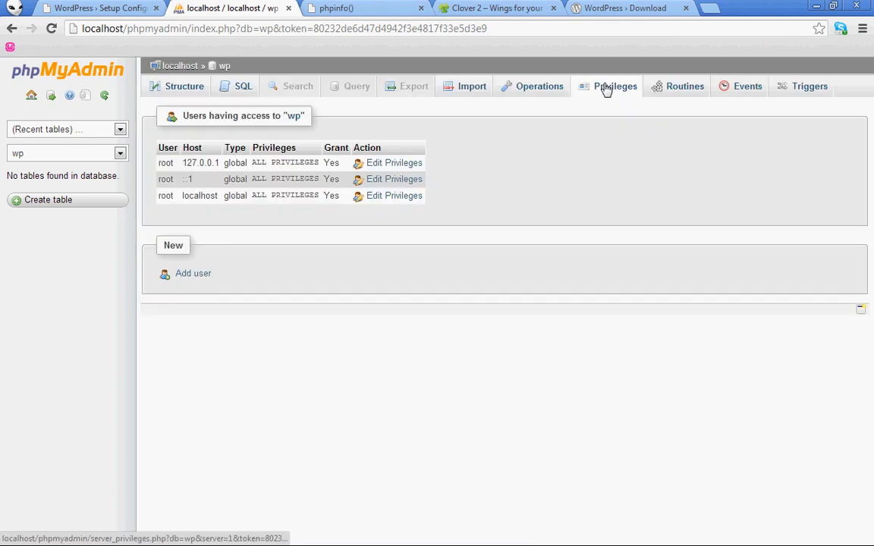
pyautogui.click(195, 276)
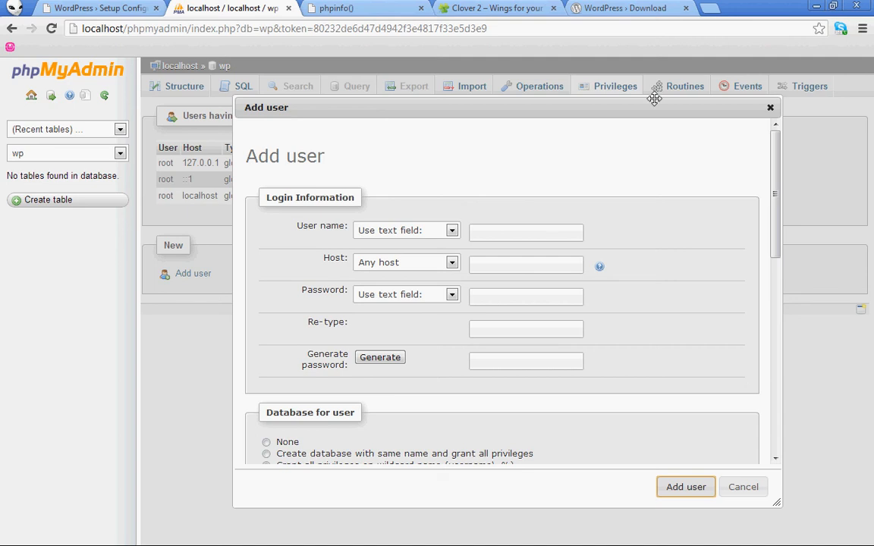
pyautogui.click(771, 111)
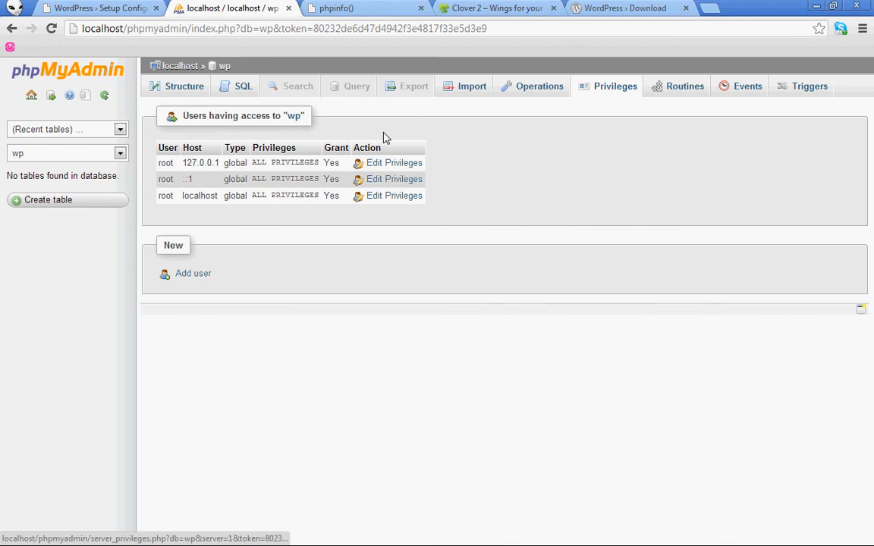
pyautogui.click(182, 274)
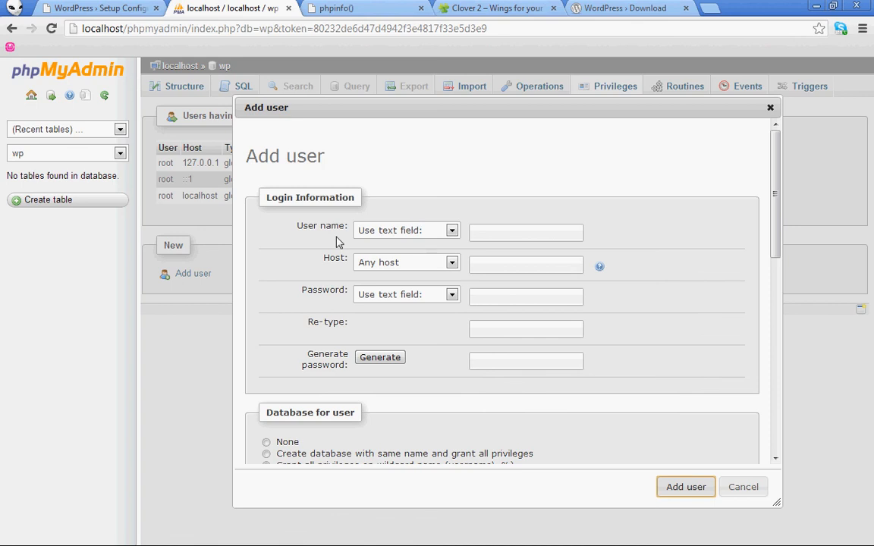
# Enter user name wp, restrict host to localhost, and generate a random password, selecting it to copy
pyautogui.click(486, 232)
pyautogui.write('wp')
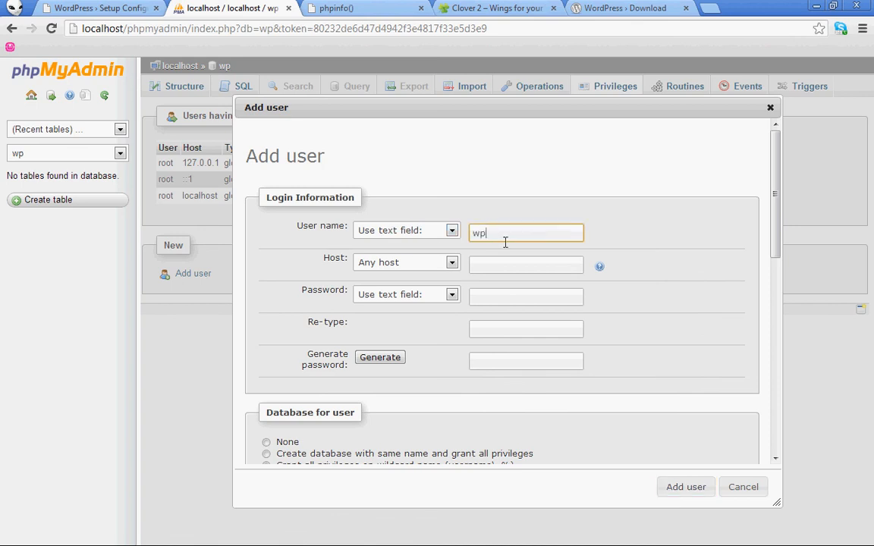
pyautogui.click(489, 261)
pyautogui.click(411, 263)
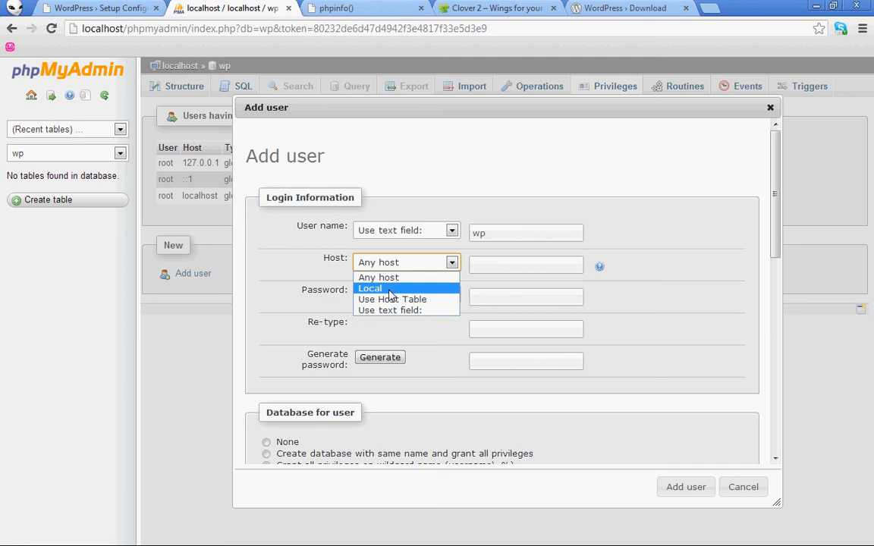
pyautogui.click(389, 291)
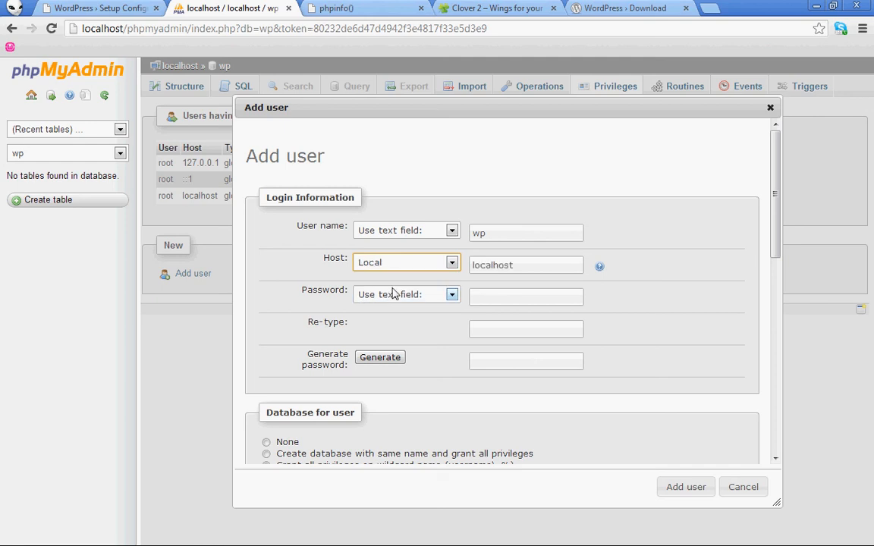
pyautogui.click(499, 297)
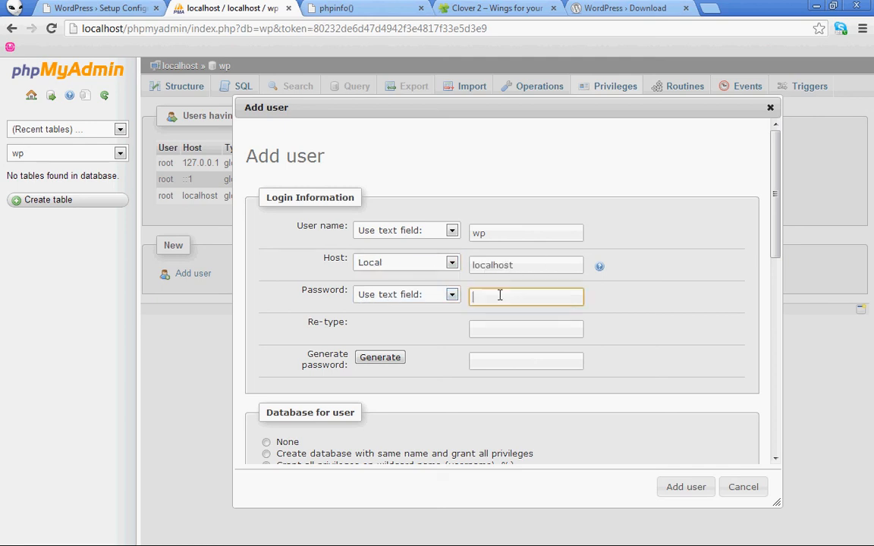
pyautogui.click(428, 299)
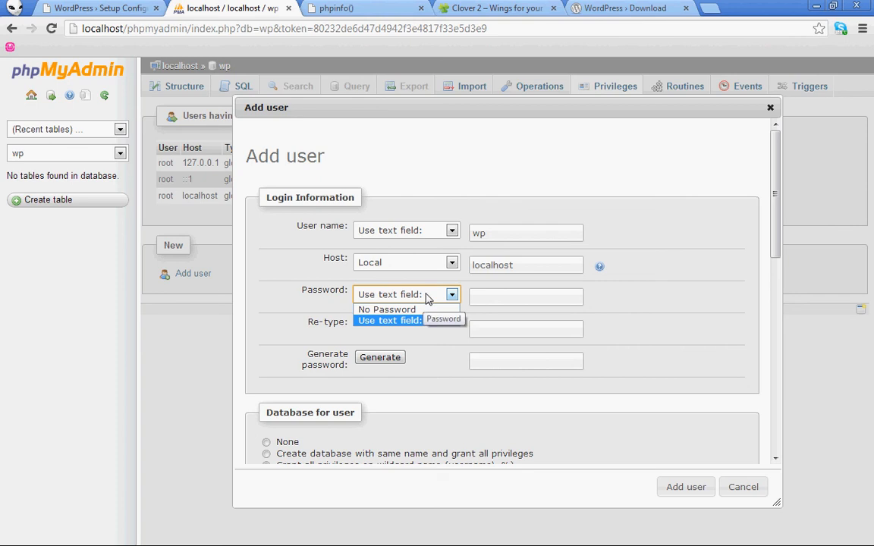
pyautogui.click(447, 295)
pyautogui.click(392, 357)
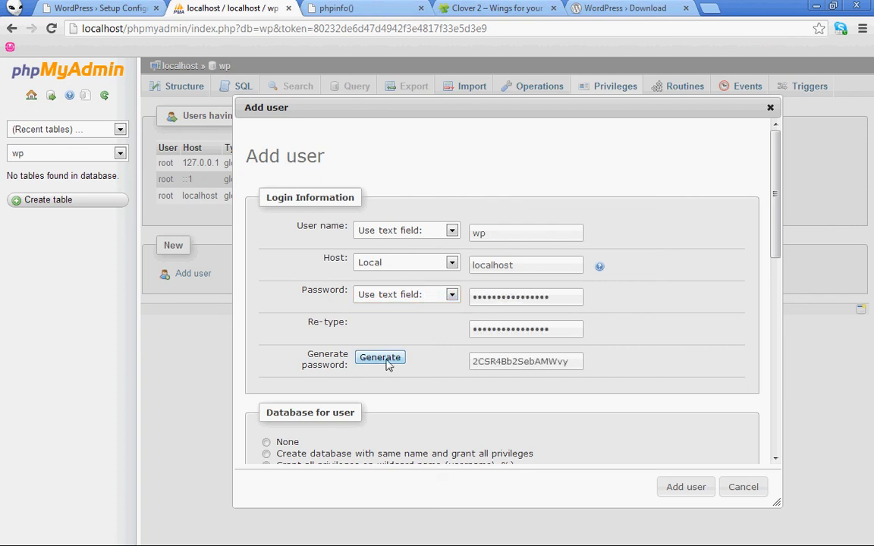
pyautogui.click(498, 362)
pyautogui.doubleClick(498, 362)
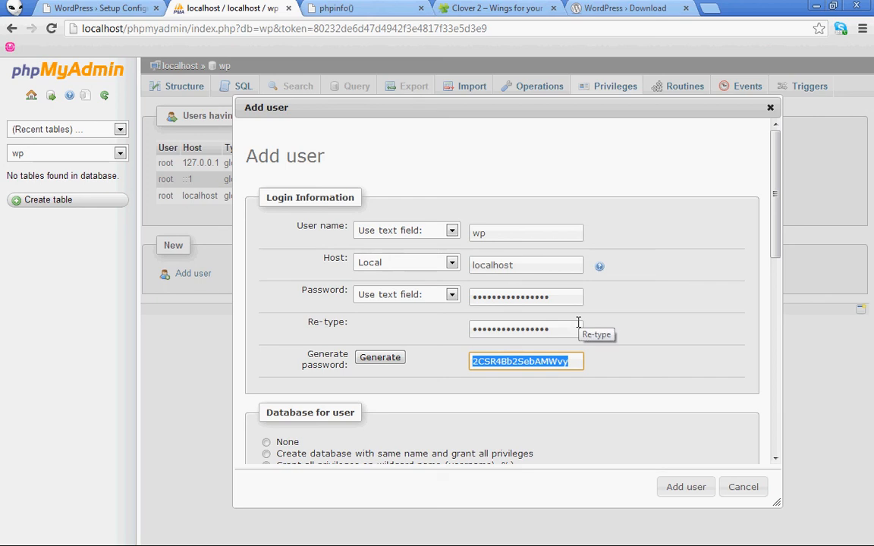
# Grant all privileges on database wp and add the user
pyautogui.scroll(-2, 577, 348)
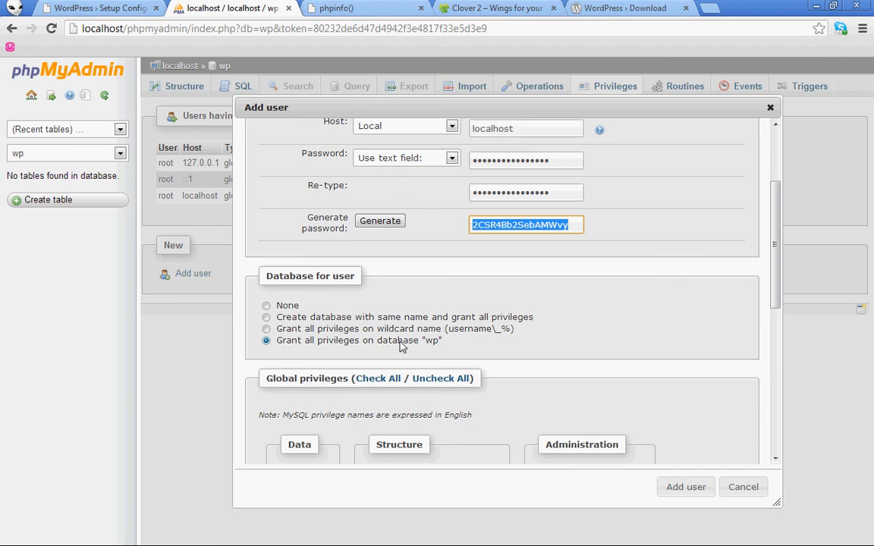
pyautogui.scroll(-3, 444, 345)
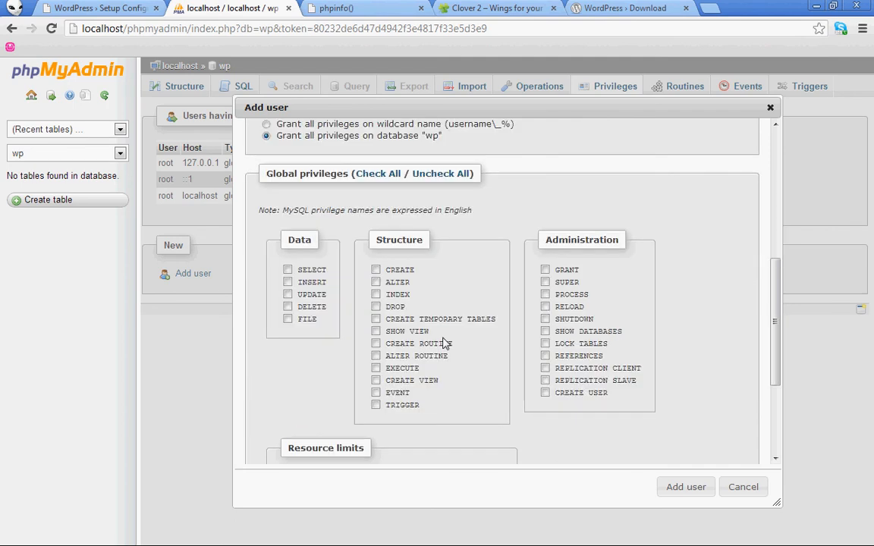
pyautogui.scroll(-3, 445, 344)
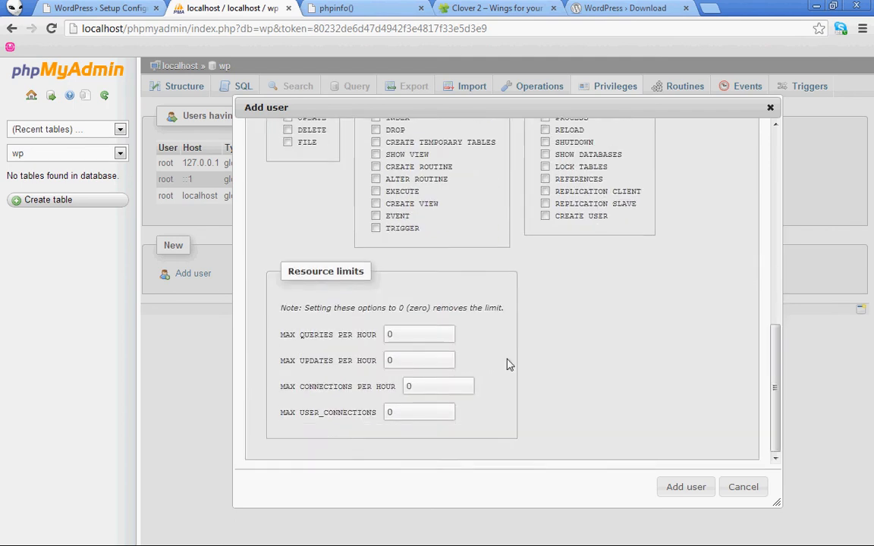
pyautogui.scroll(5, 531, 368)
pyautogui.scroll(3, 536, 371)
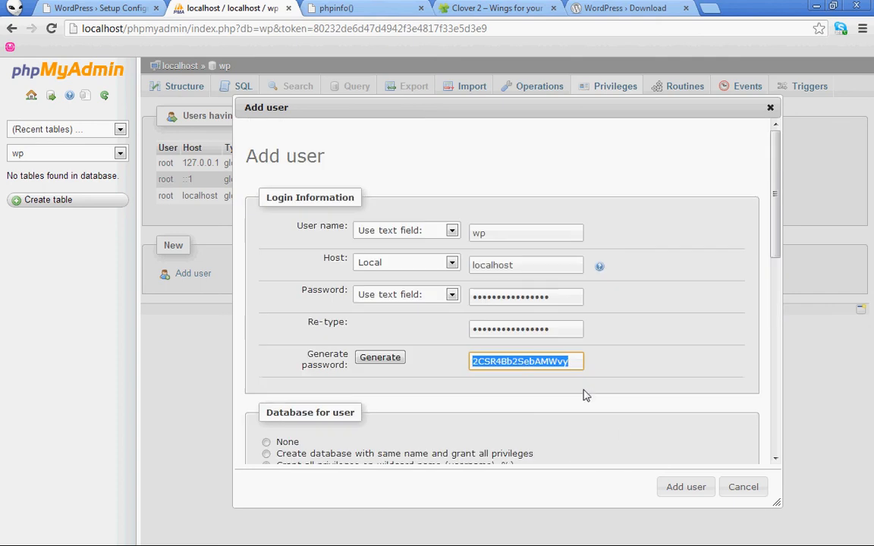
pyautogui.click(686, 489)
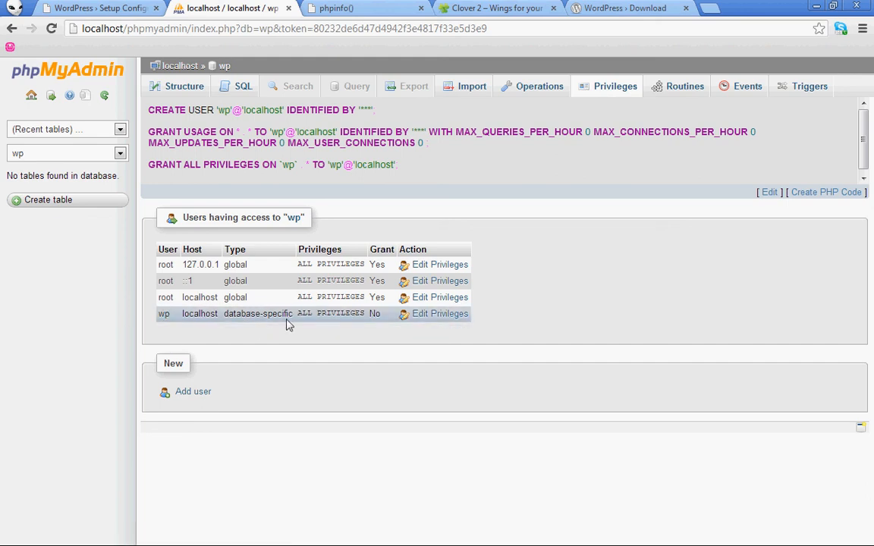
pyautogui.moveTo(311, 322)
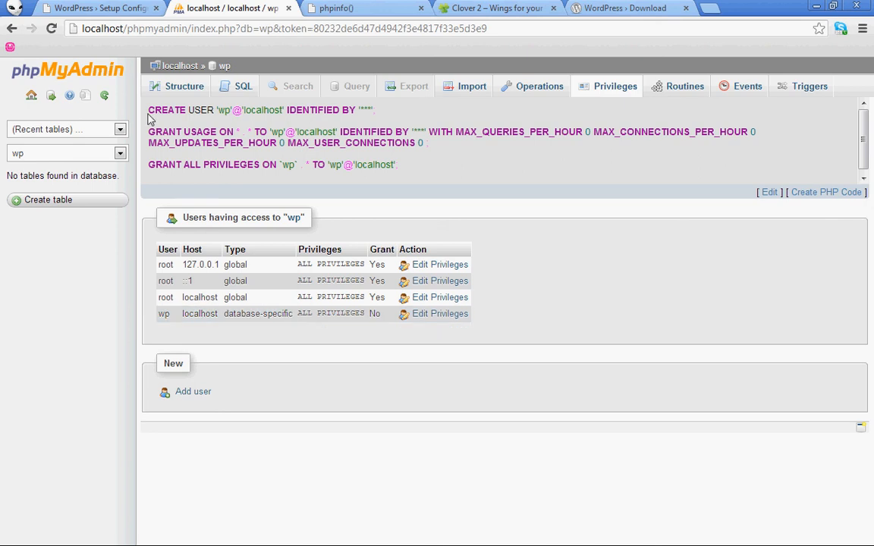
pyautogui.moveTo(148, 116); pyautogui.dragTo(430, 171)
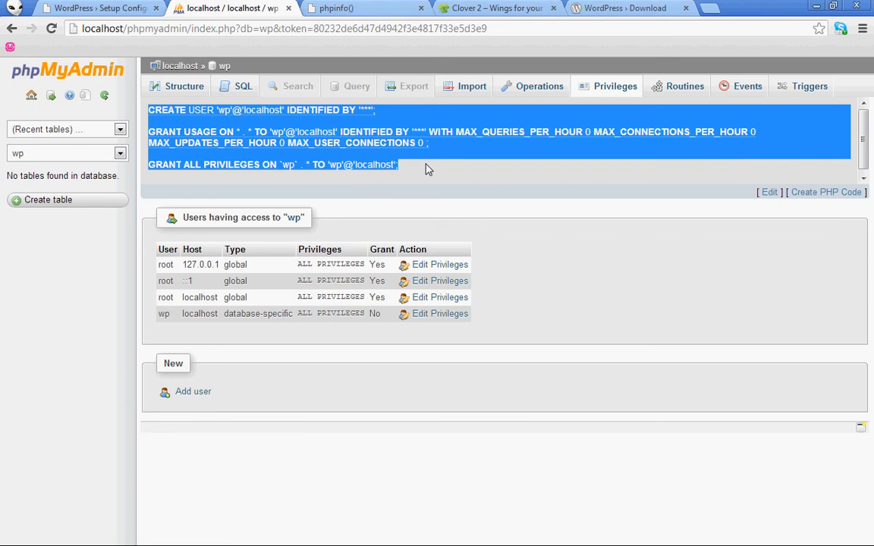
pyautogui.click(427, 168)
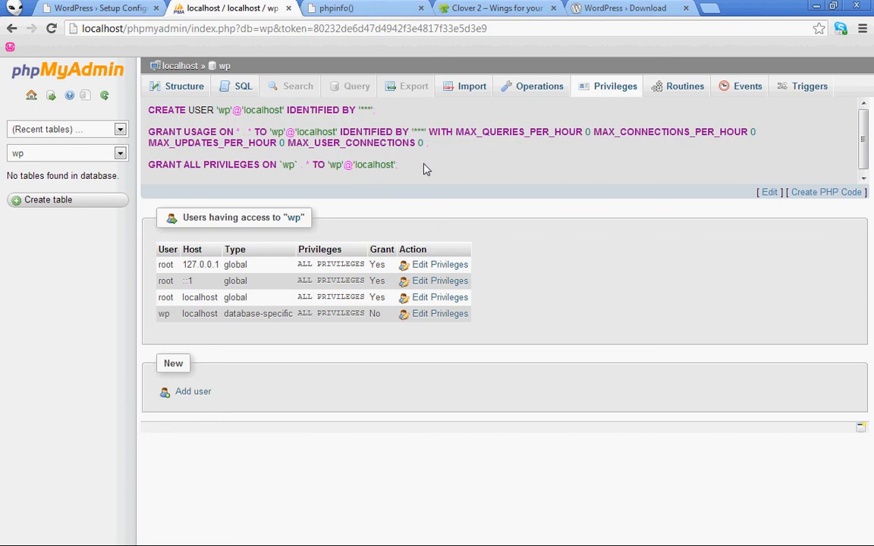
pyautogui.moveTo(425, 169); pyautogui.dragTo(150, 106)
pyautogui.click(149, 106)
# Review the required database name, username, password and host on the setup page, then continue
pyautogui.click(85, 8)
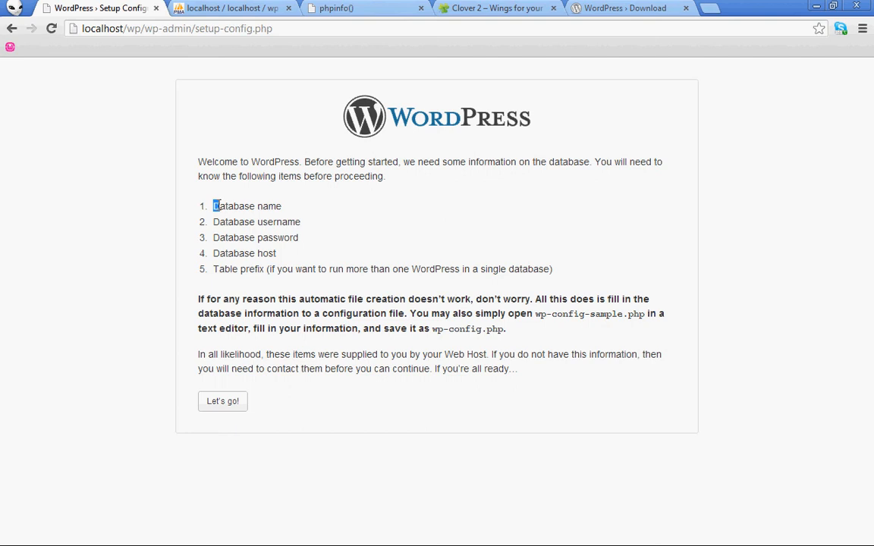
pyautogui.moveTo(214, 204); pyautogui.dragTo(286, 201)
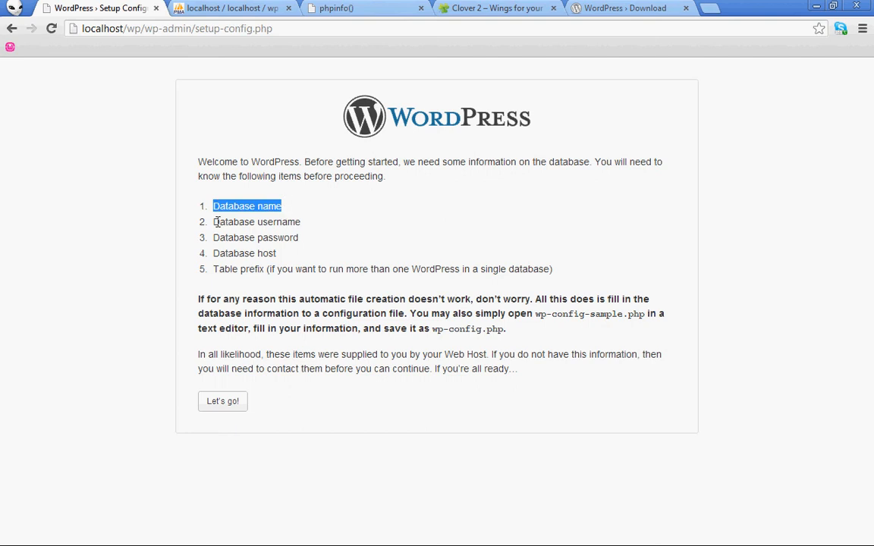
pyautogui.moveTo(214, 221); pyautogui.dragTo(308, 230)
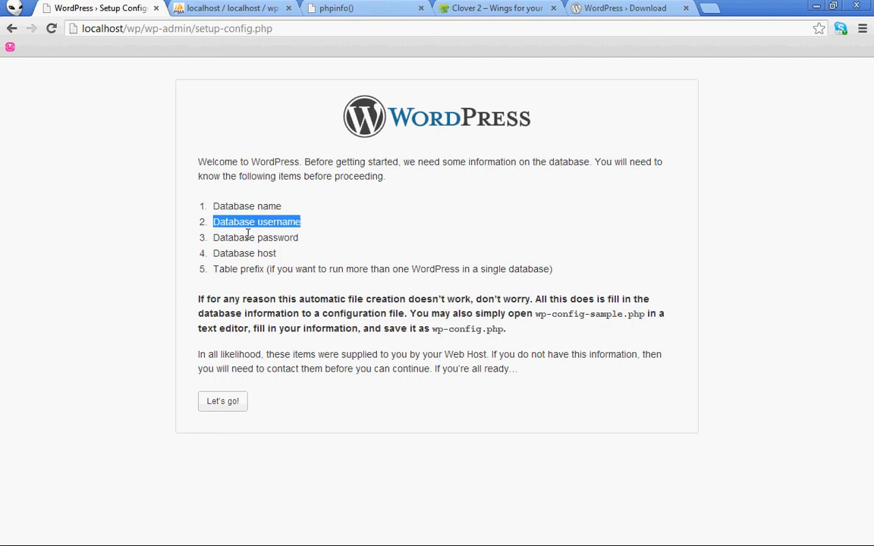
pyautogui.moveTo(204, 244); pyautogui.dragTo(302, 238)
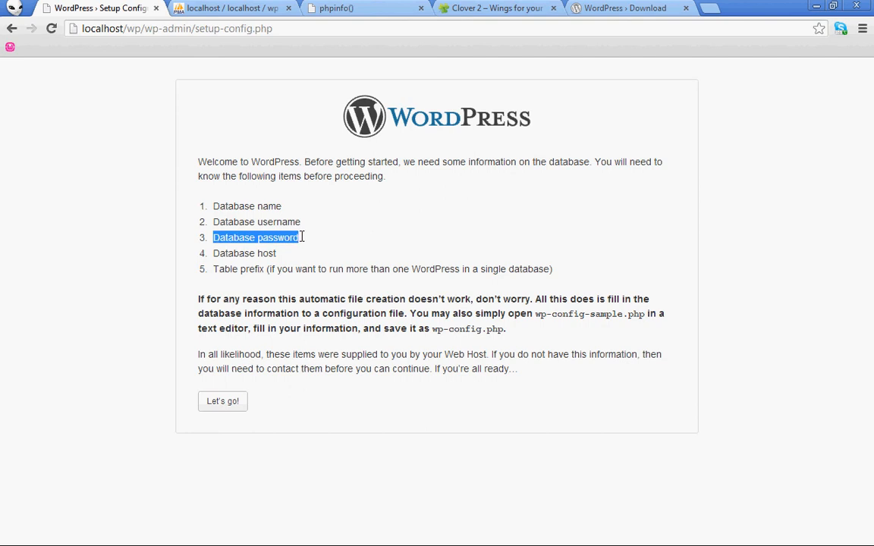
pyautogui.click(302, 241)
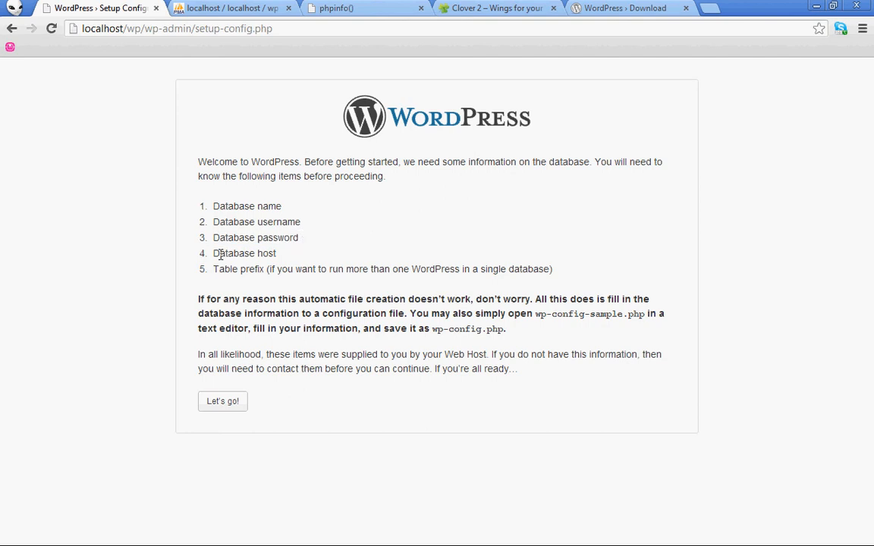
pyautogui.moveTo(216, 253); pyautogui.dragTo(277, 253)
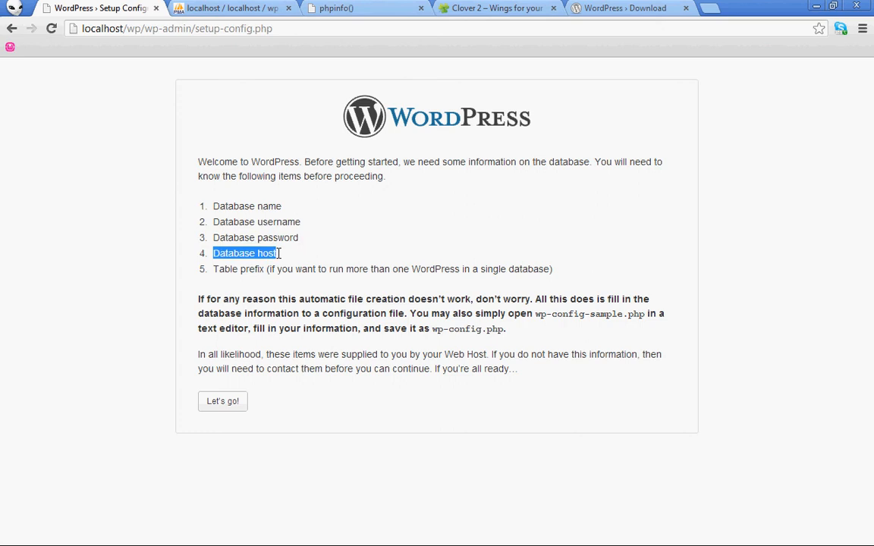
pyautogui.click(237, 406)
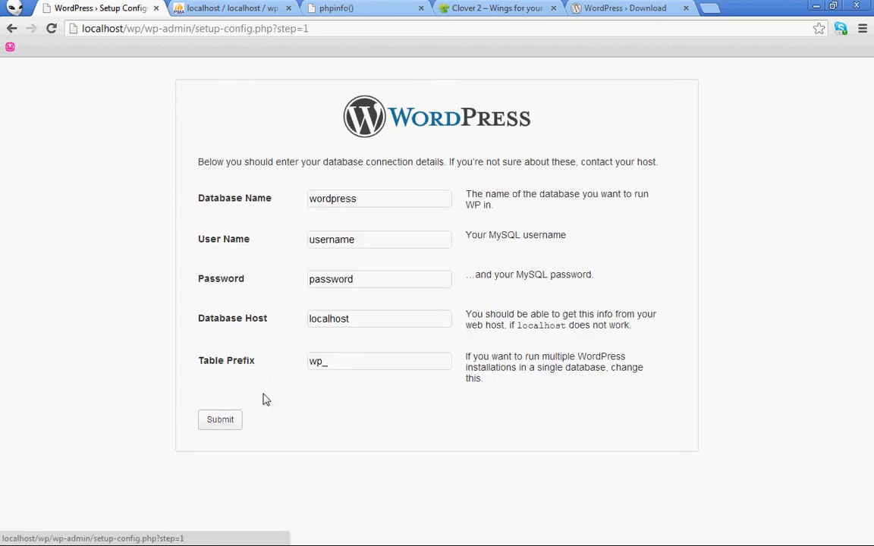
# Enter database wp, user wp, the pasted generated password, host localhost, prefix wp_, and submit
pyautogui.click(338, 363)
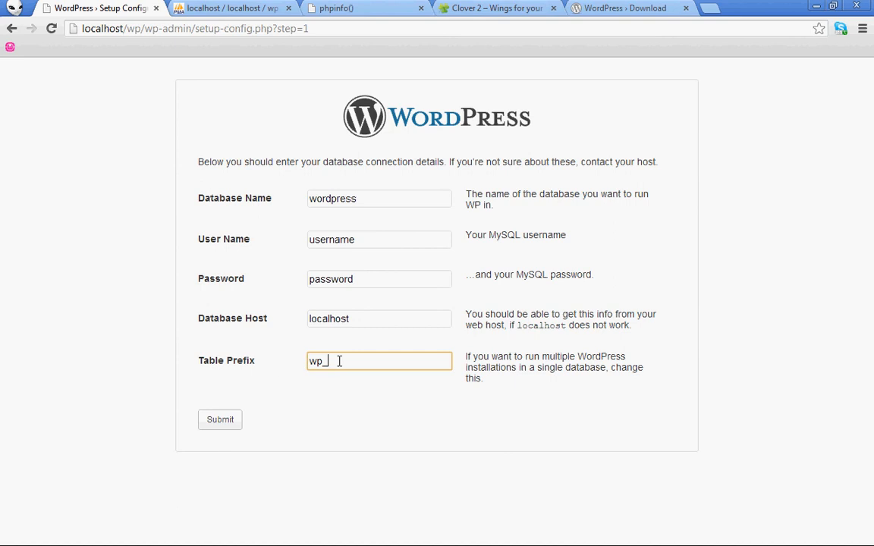
pyautogui.moveTo(311, 361); pyautogui.dragTo(355, 366)
pyautogui.click(355, 366)
pyautogui.click(371, 201)
pyautogui.moveTo(371, 201); pyautogui.dragTo(234, 201)
pyautogui.write('wp')
pyautogui.moveTo(357, 239); pyautogui.dragTo(208, 230)
pyautogui.write('wp')
pyautogui.moveTo(353, 279); pyautogui.dragTo(195, 273)
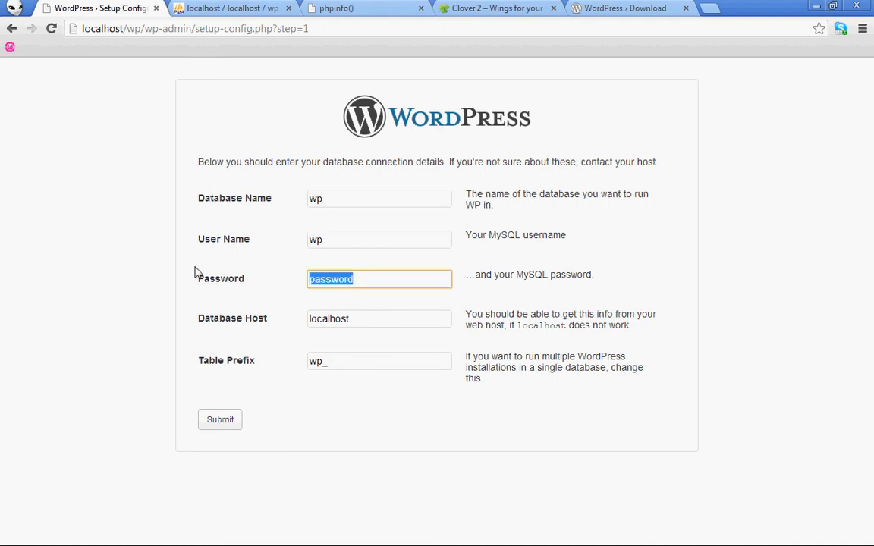
pyautogui.hotkey('ctrl', 'v')
pyautogui.click(365, 320)
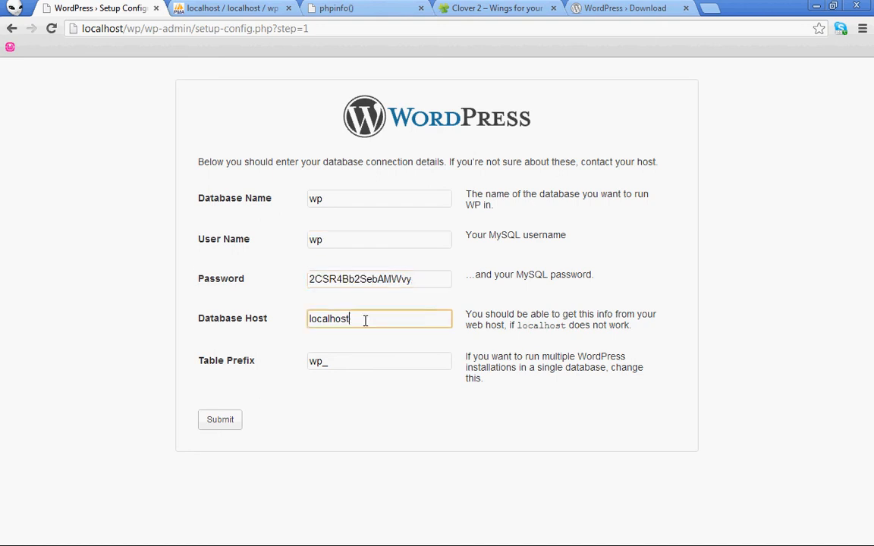
pyautogui.click(361, 356)
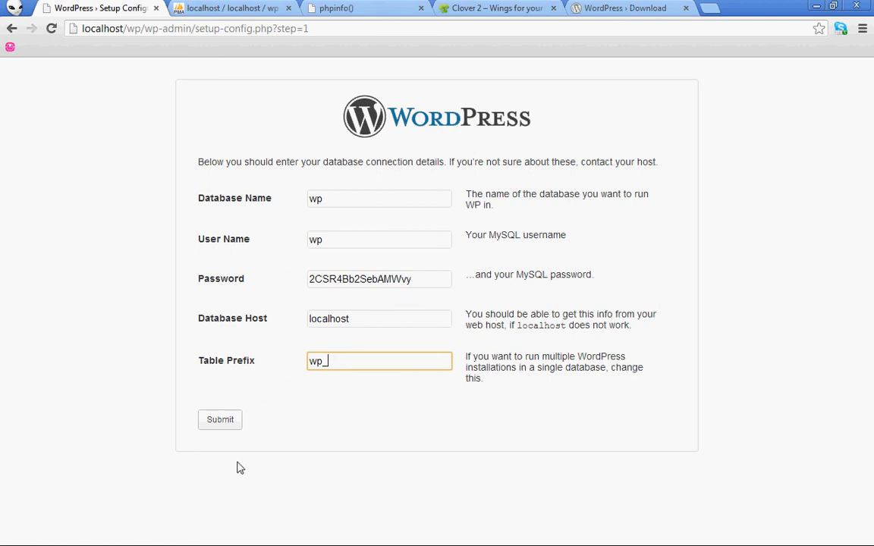
pyautogui.click(233, 424)
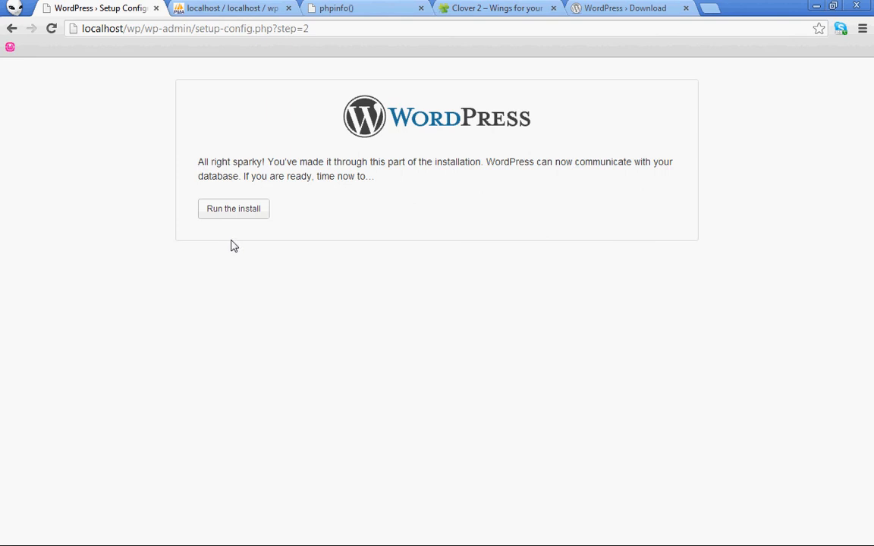
# Run the install and enter the site title 'WordPress Test', correcting the typos
pyautogui.click(235, 216)
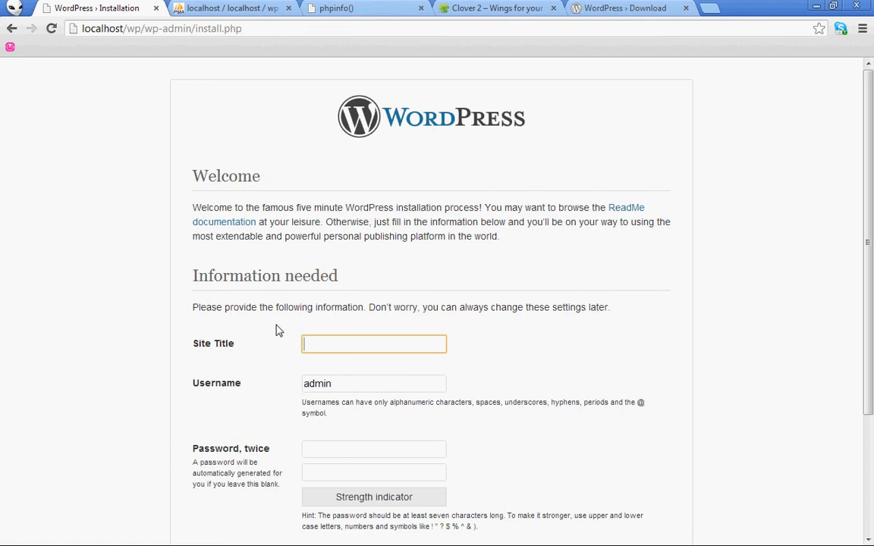
pyautogui.scroll(-2, 273, 331)
pyautogui.scroll(1, 273, 331)
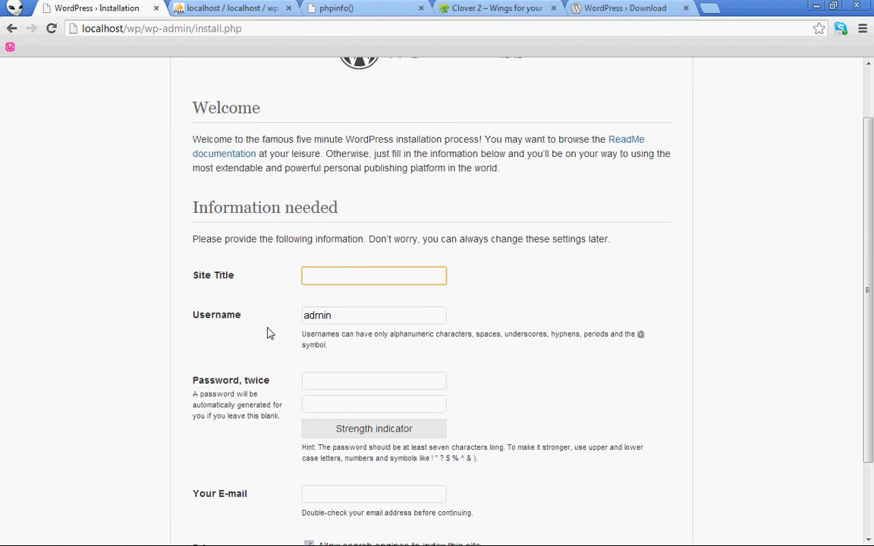
pyautogui.scroll(-1, 271, 334)
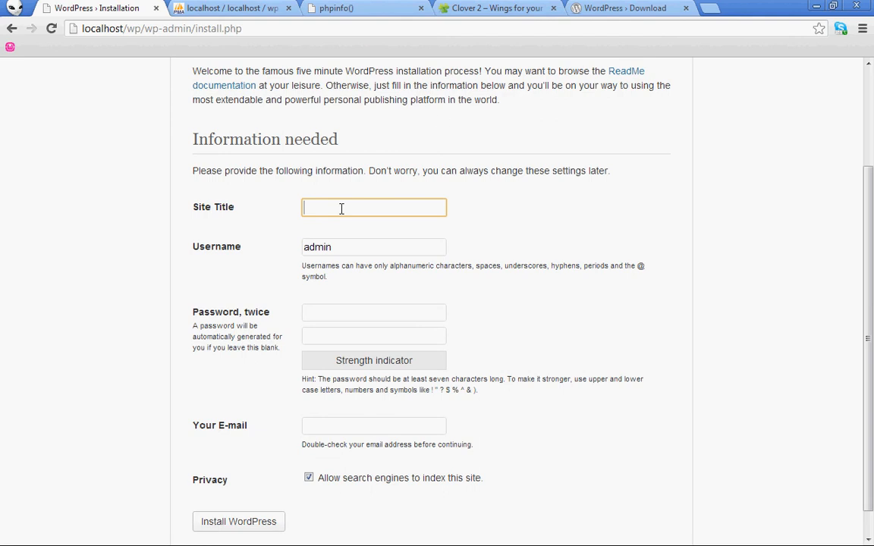
pyautogui.write('WordPress TEst')
pyautogui.press('BackSpace')
pyautogui.press('BackSpace')
pyautogui.press('BackSpace')
pyautogui.write('est')
pyautogui.press('Left')
pyautogui.press('Left')
pyautogui.press('Left')
pyautogui.press('Left')
pyautogui.press('Left')
pyautogui.press('Left')
pyautogui.press('Left')
pyautogui.press('BackSpace')
pyautogui.write('r')
# Keep username admin, enter and confirm a password, fill in the admin e-mail, and install
pyautogui.click(345, 247)
pyautogui.moveTo(344, 246); pyautogui.dragTo(273, 252)
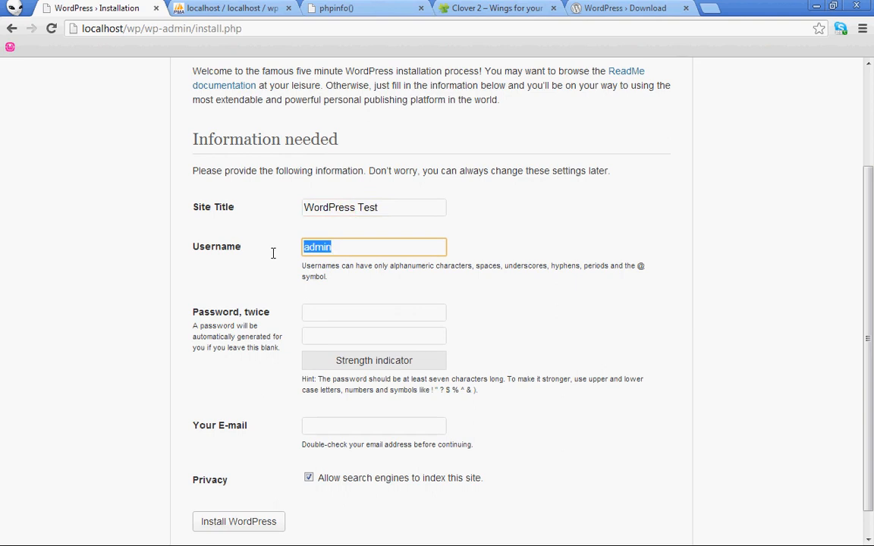
pyautogui.click(329, 247)
pyautogui.click(318, 313)
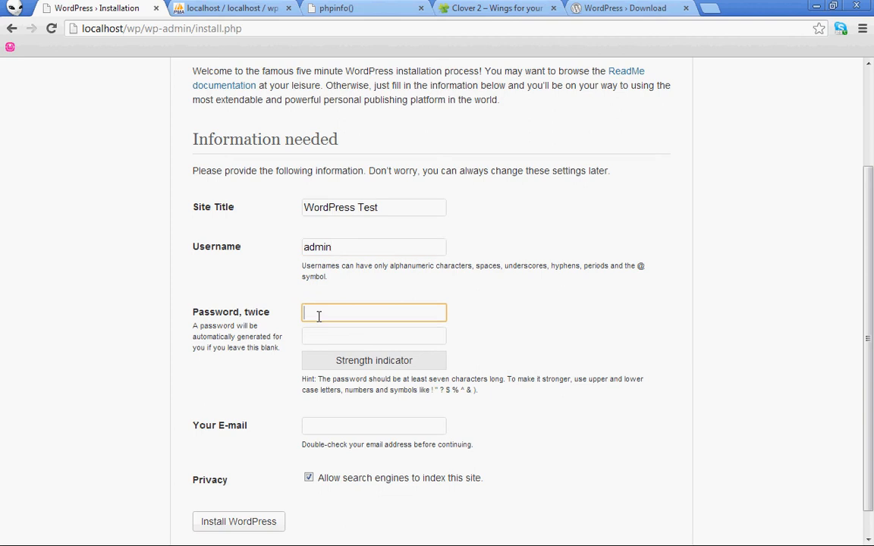
pyautogui.write('admin')
pyautogui.press('Tab')
pyautogui.write('admin')
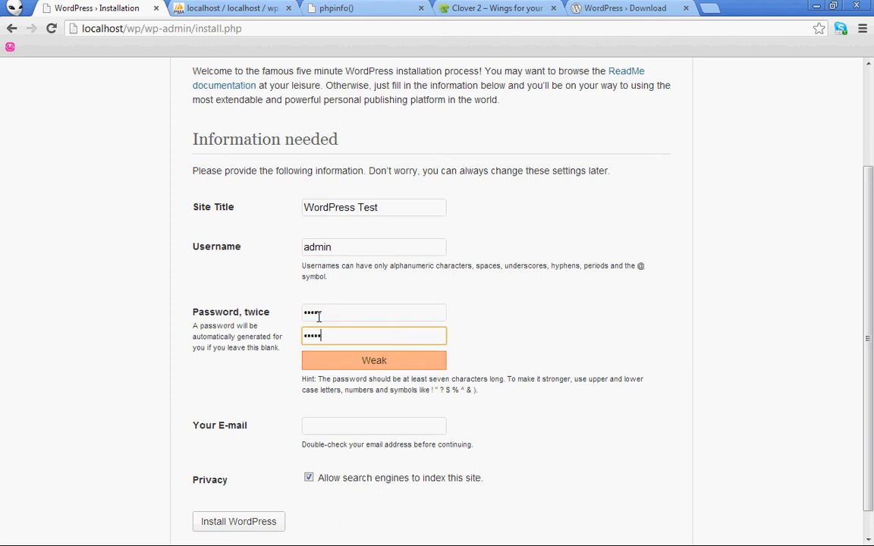
pyautogui.scroll(-1, 317, 330)
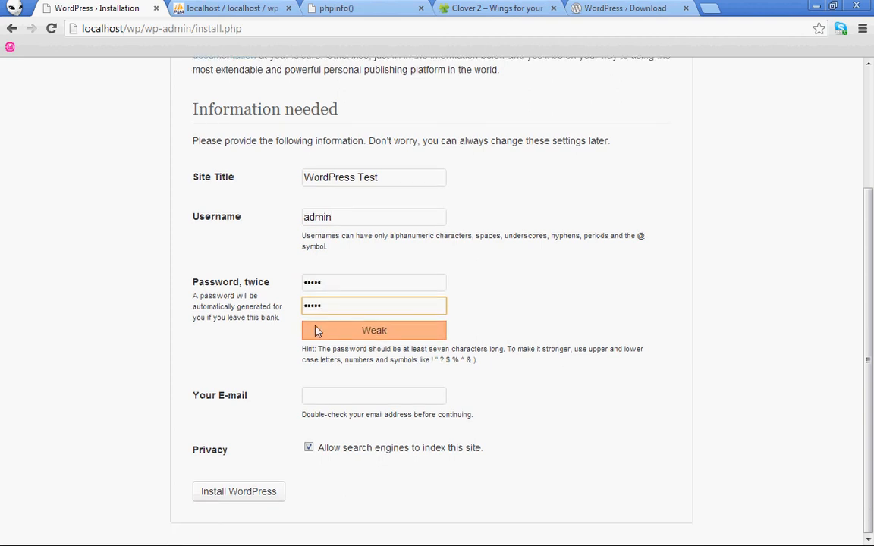
pyautogui.click(327, 396)
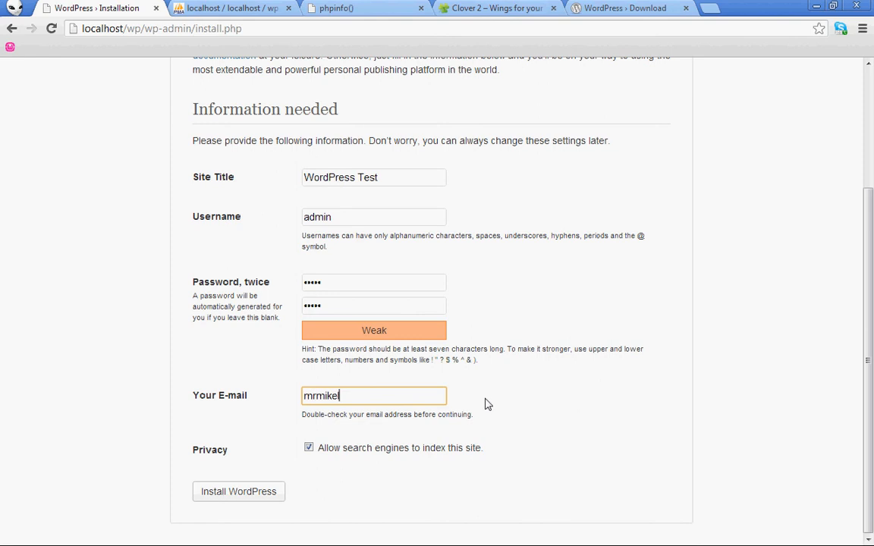
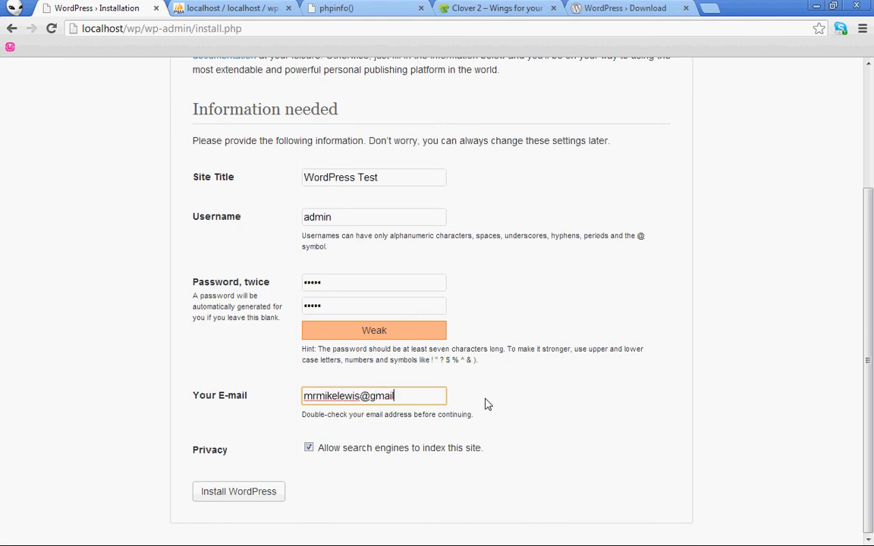
pyautogui.click(238, 497)
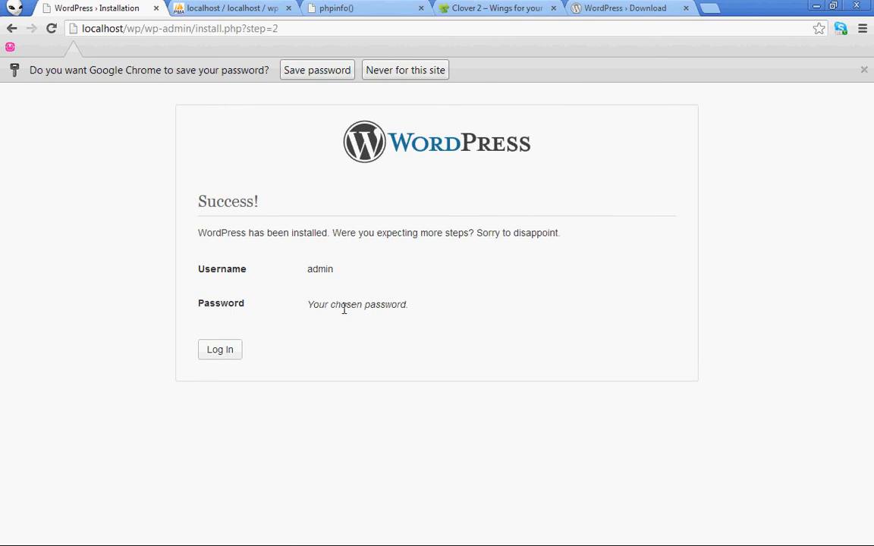
# Log in with username admin and the account password, declining Chrome's save-password offer
pyautogui.click(226, 355)
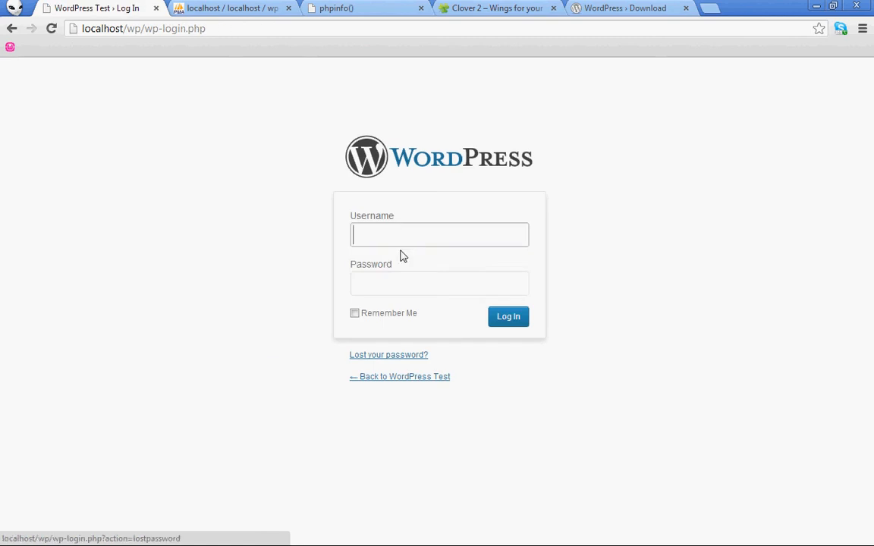
pyautogui.click(407, 229)
pyautogui.write('admin')
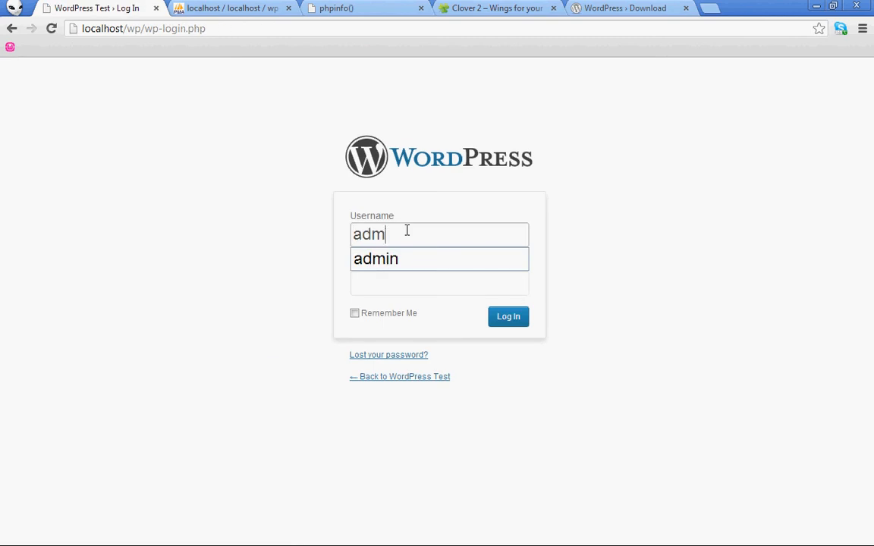
pyautogui.press('Tab')
pyautogui.write('admin')
pyautogui.press('Return')
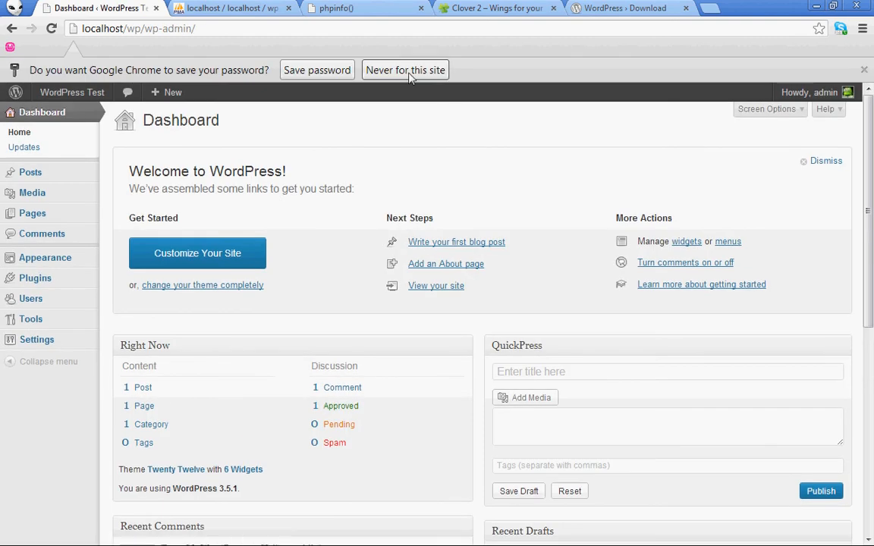
pyautogui.click(295, 67)
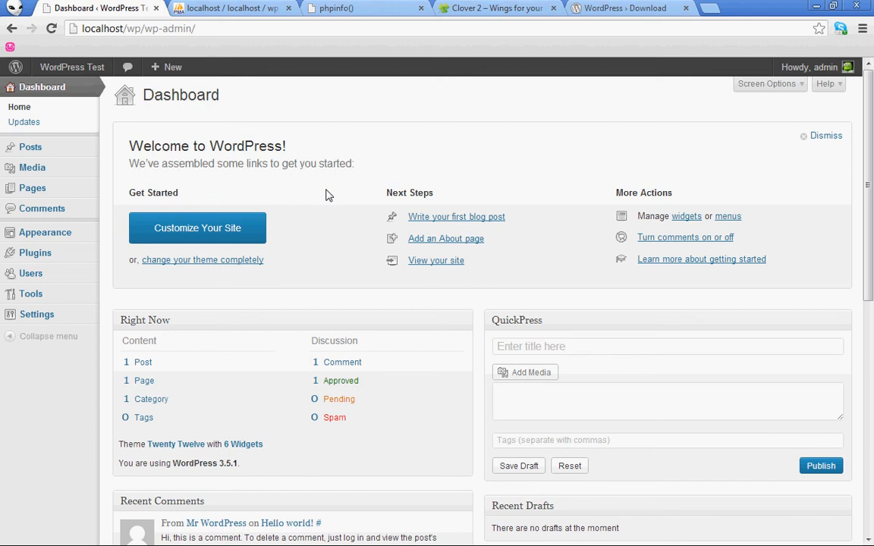
# Load wordpress.com in a new tab, then switch back to the phpMyAdmin wp privileges page
pyautogui.click(710, 8)
pyautogui.write('wordpress.org')
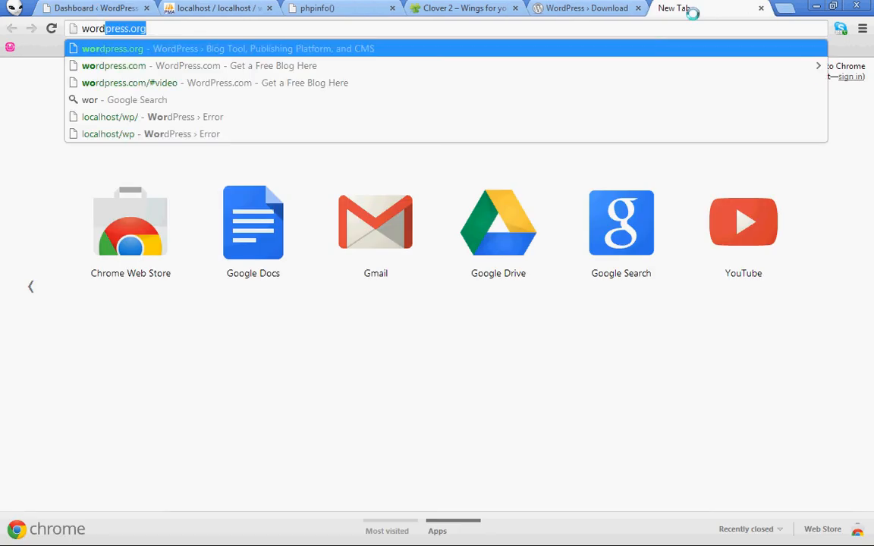
pyautogui.press('Return')
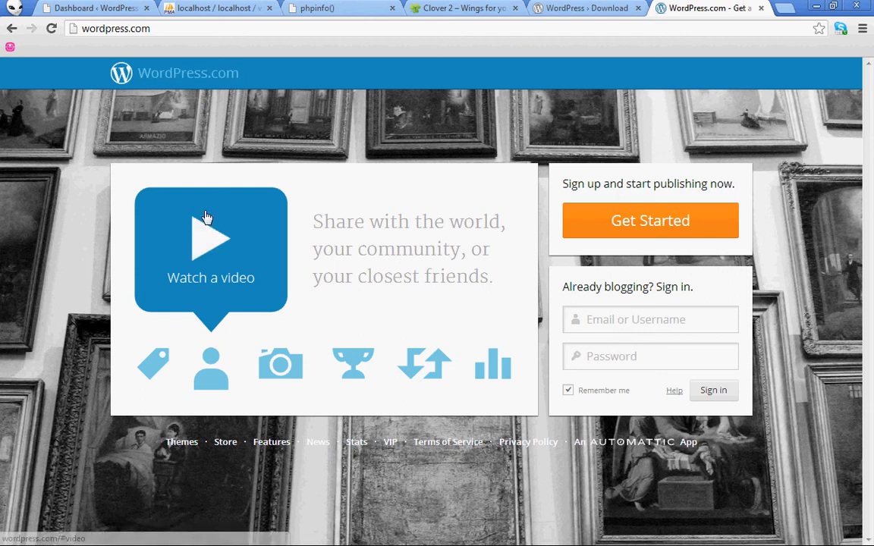
pyautogui.click(581, 9)
pyautogui.click(214, 7)
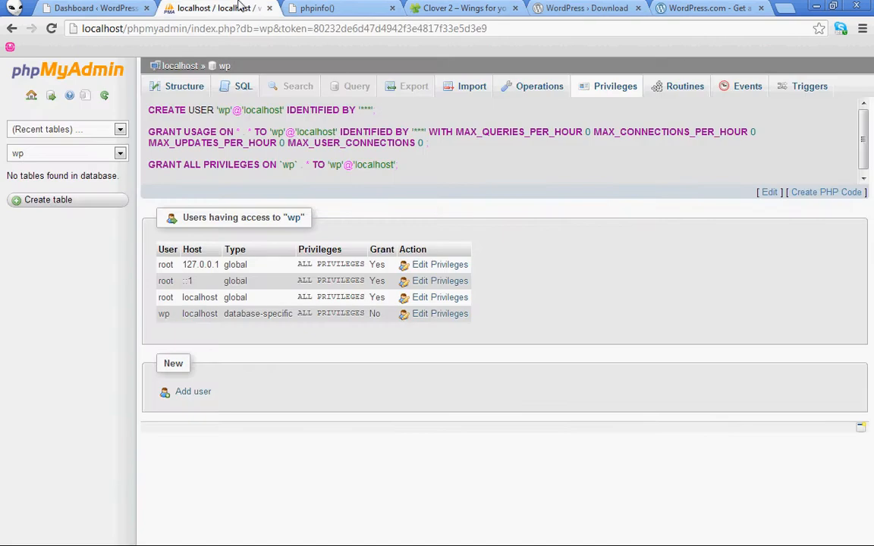
# Switch to the WordPress Test dashboard tab
pyautogui.click(116, 8)
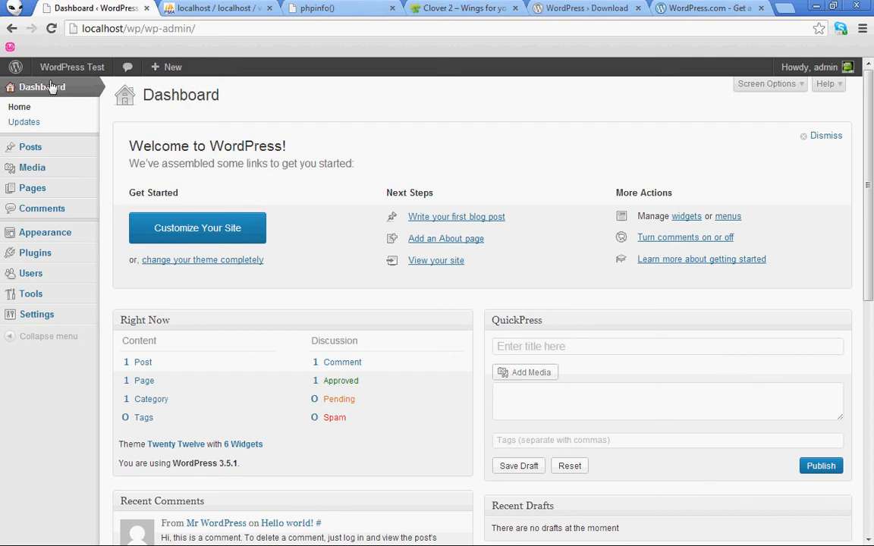
# Visit the site's front page, then load localhost/wp/wp-admin from the address bar
pyautogui.moveTo(55, 74)
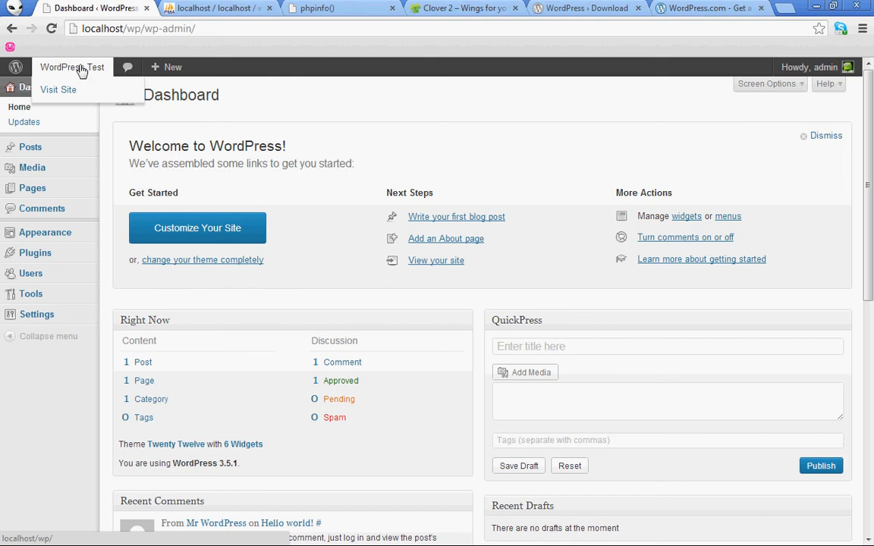
pyautogui.click(72, 70)
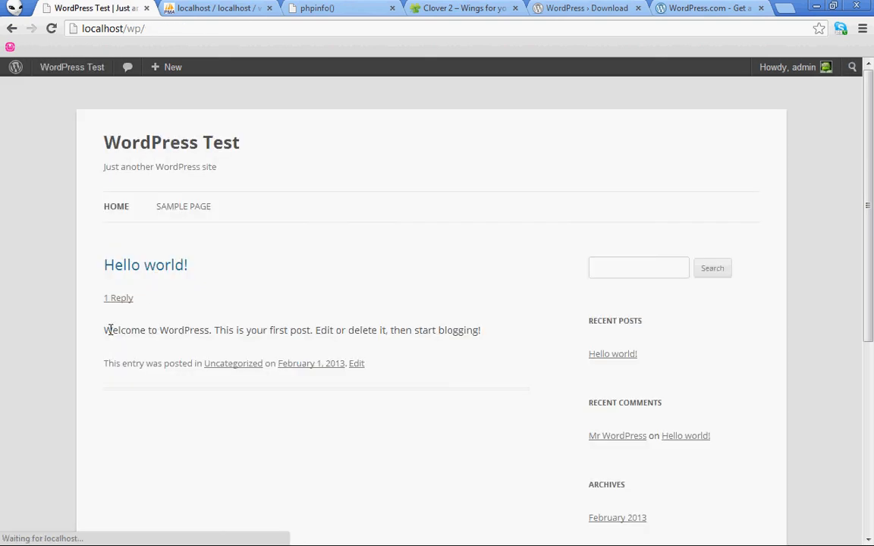
pyautogui.click(150, 28)
pyautogui.click(172, 29)
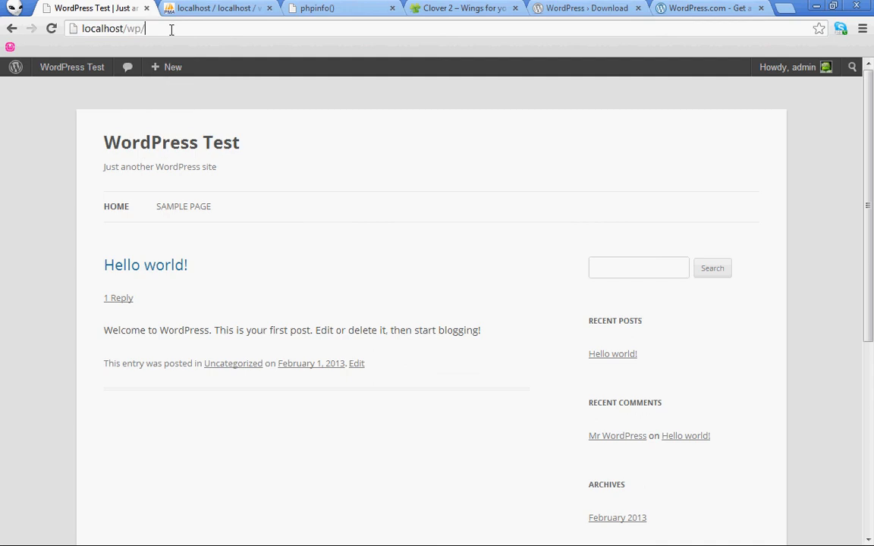
pyautogui.write('wp-')
pyautogui.write('admin')
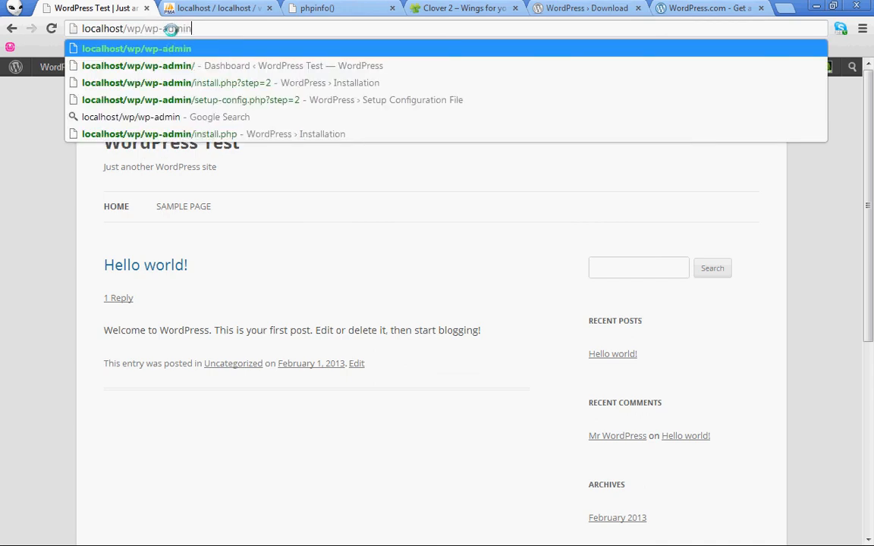
pyautogui.press('Return')
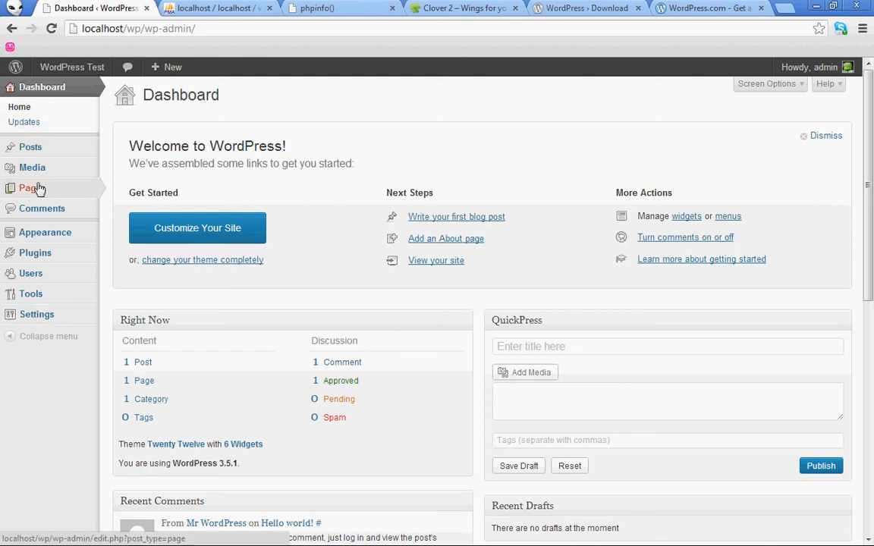
# Return to the WordPress Test front page and scroll through the Hello world! post
pyautogui.moveTo(73, 76)
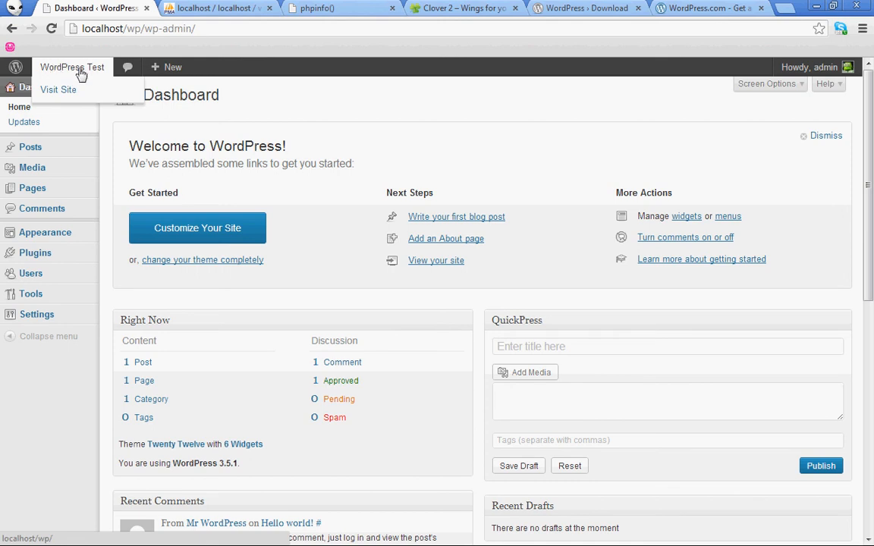
pyautogui.click(80, 74)
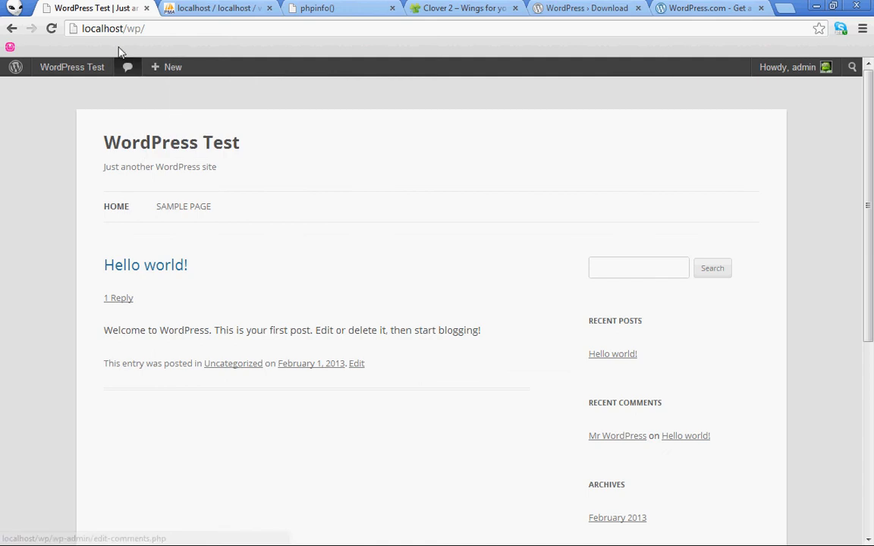
pyautogui.moveTo(91, 29); pyautogui.dragTo(113, 28)
pyautogui.click(173, 30)
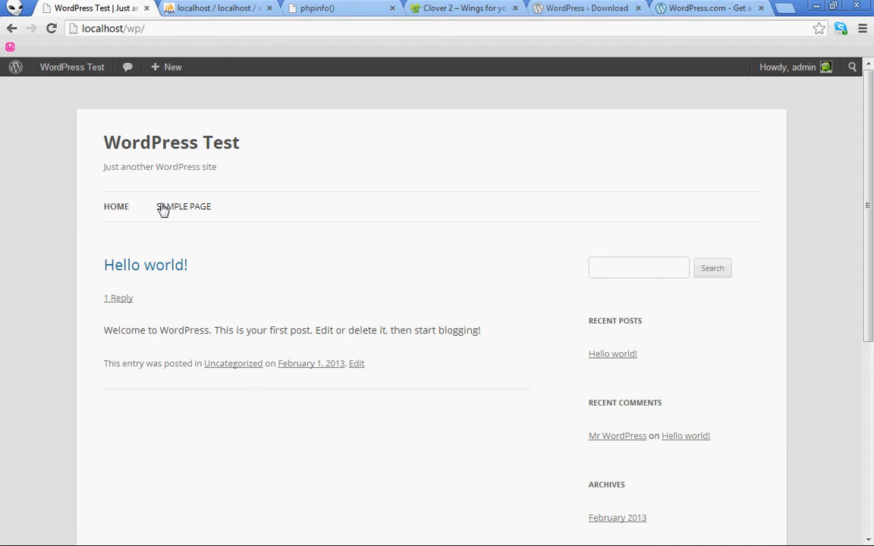
pyautogui.scroll(-1, 468, 228)
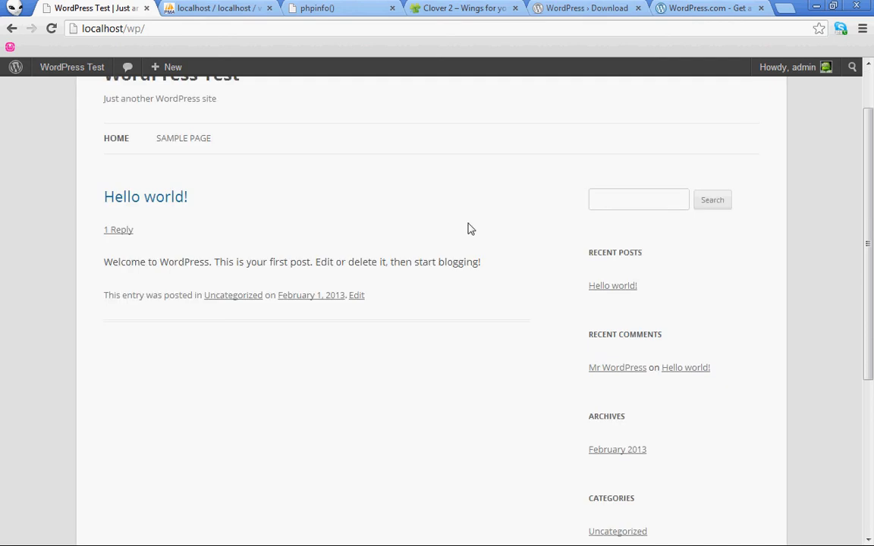
pyautogui.scroll(-4, 470, 228)
pyautogui.scroll(1, 488, 258)
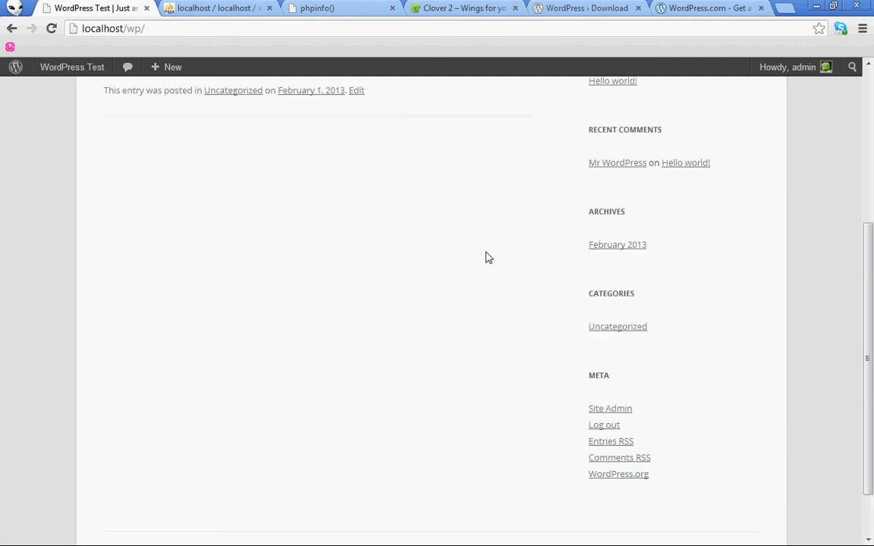
pyautogui.scroll(4, 488, 258)
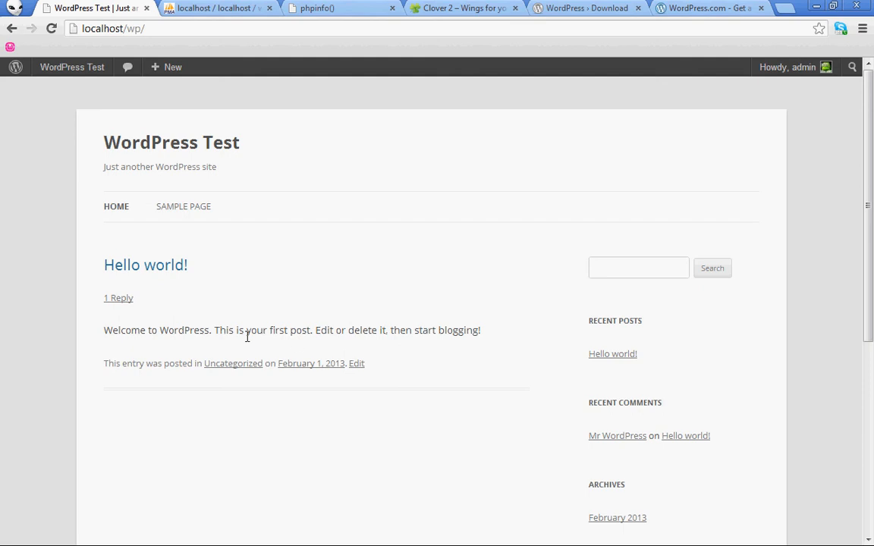